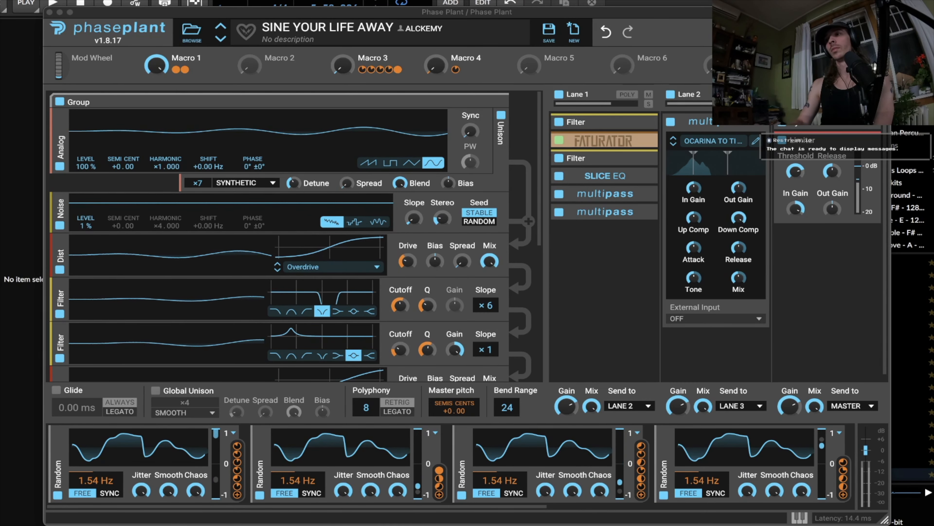
Nudge the Limiter's out gain slightly and disable effect lanes 1, 2 and 3
drag(832, 209, 833, 206)
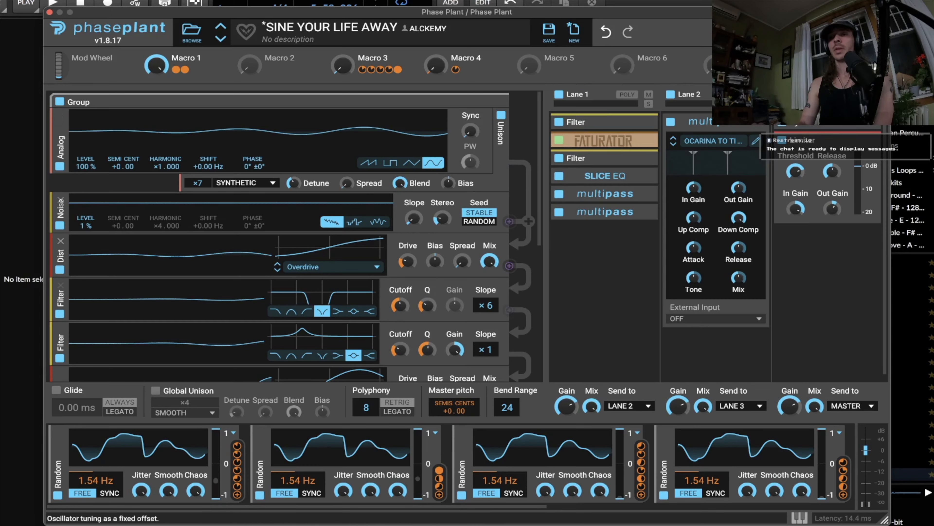
click(559, 95)
click(670, 94)
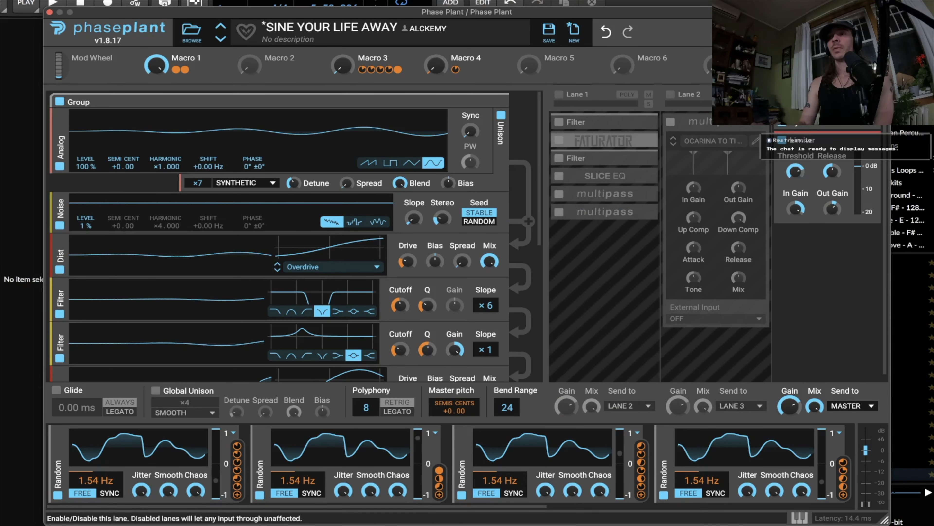
click(782, 95)
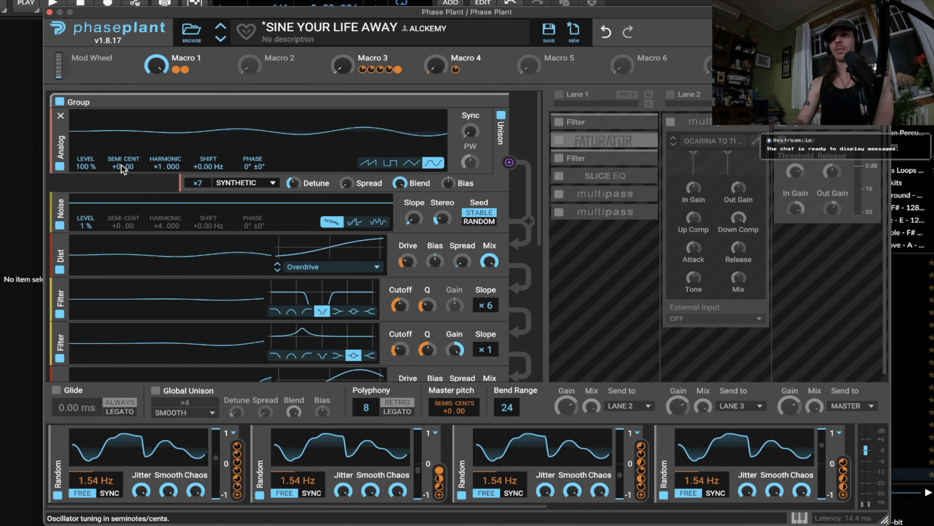
Bypass every filter and distortion that follows the Overdrive distortion in the generator chain, working from the output back up
scroll(509, 188, down, 5)
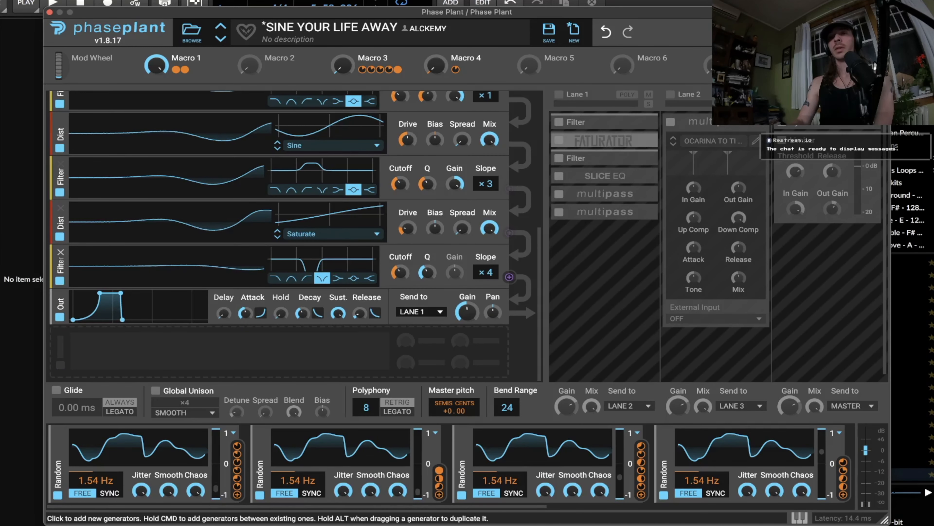
click(60, 280)
click(60, 236)
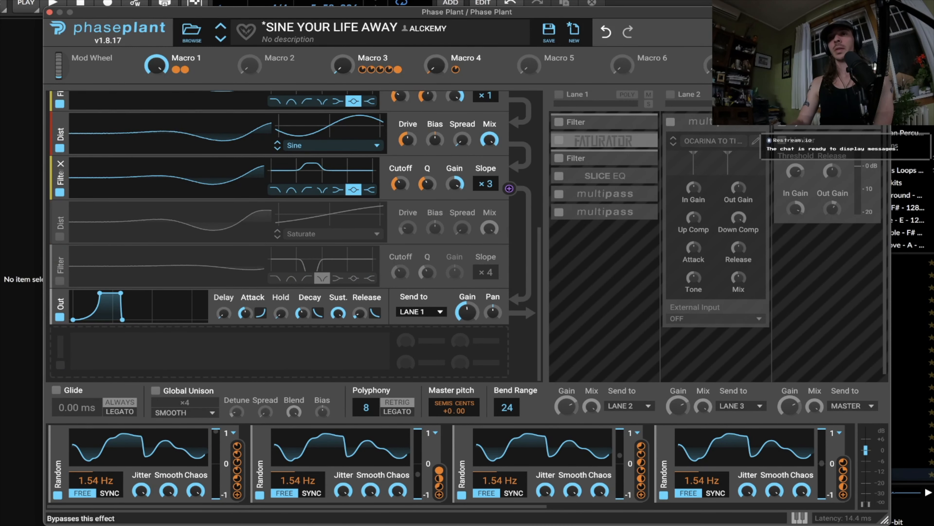
click(60, 192)
click(60, 148)
scroll(59, 148, up, 1)
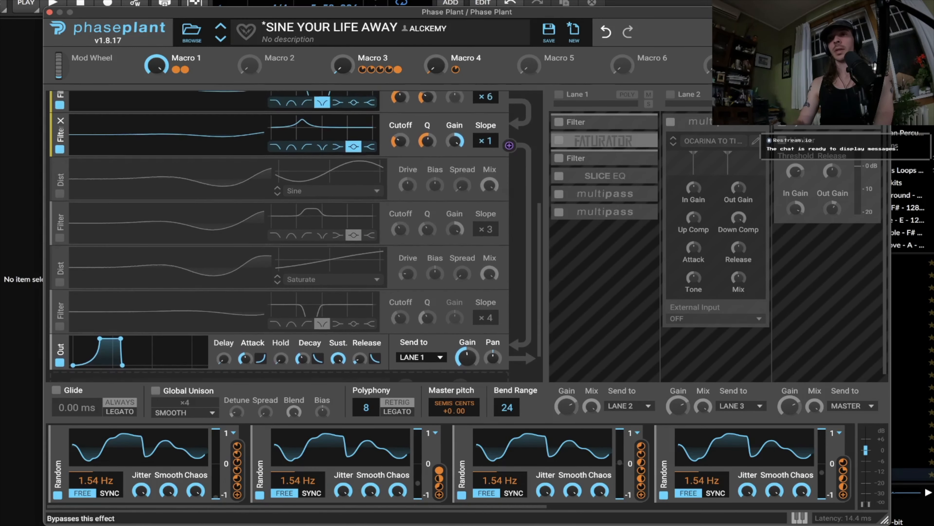
click(60, 150)
scroll(59, 150, up, 1)
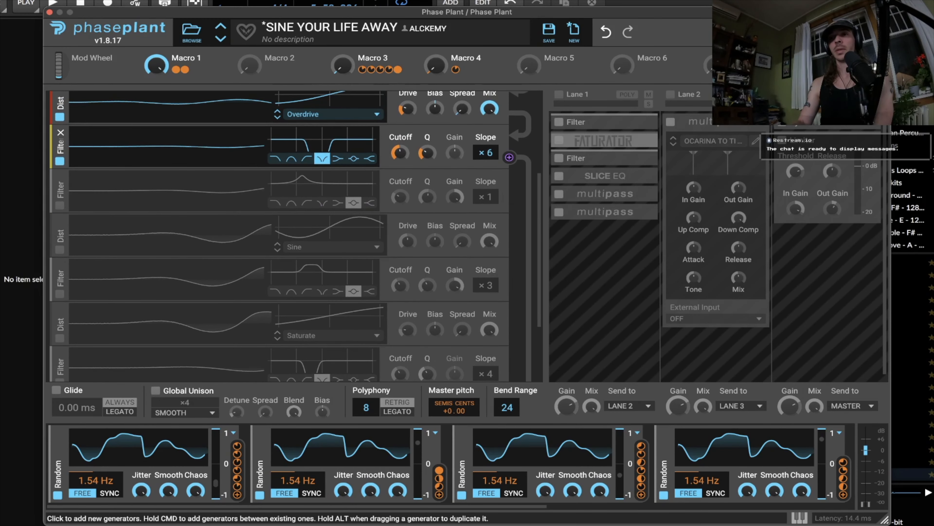
click(59, 161)
scroll(60, 161, up, 3)
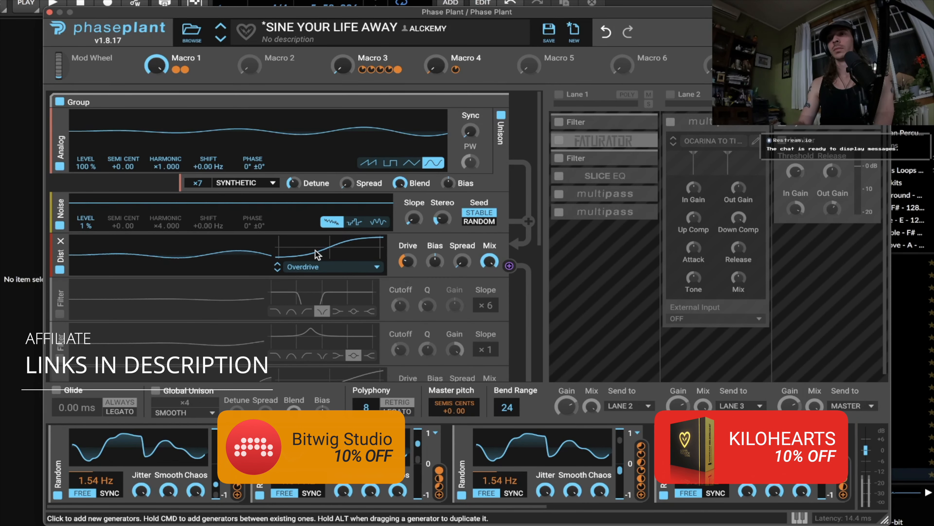
Re-enable the ×6 notch filter and the ×1 peak filter directly after the Overdrive distortion
mouse_move(408, 273)
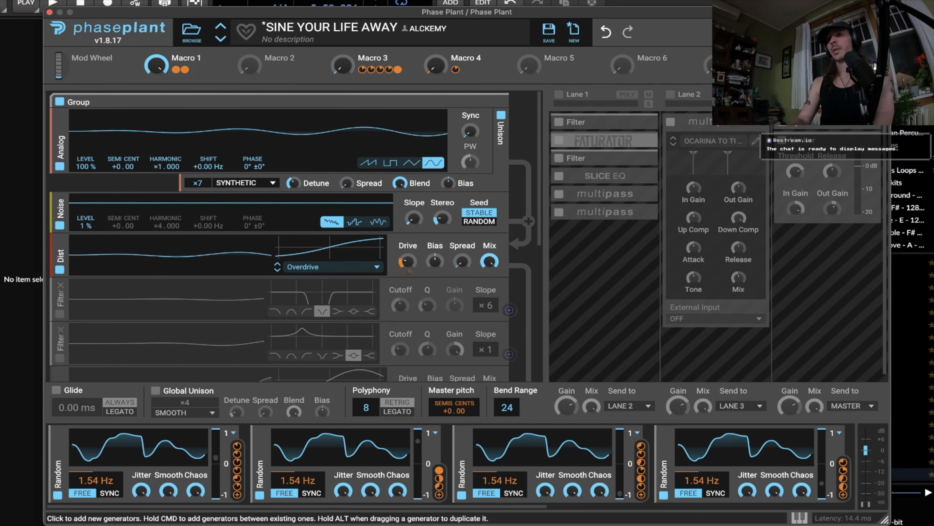
click(59, 313)
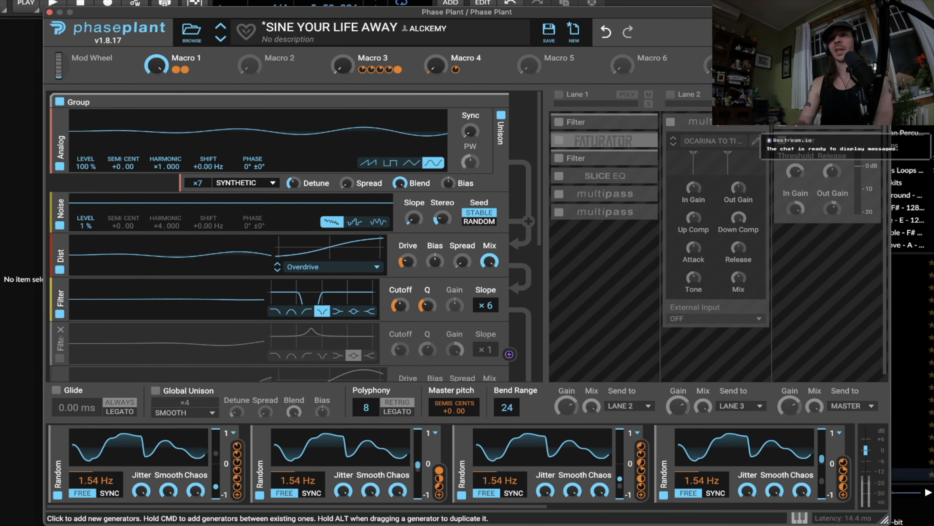
scroll(61, 340, down, 1)
click(60, 334)
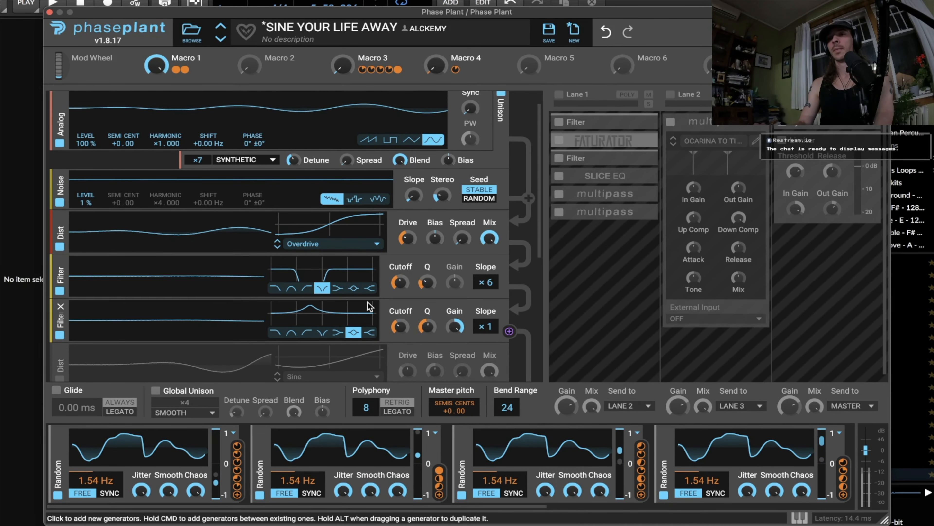
Re-enable the Sine distortion and the ×3 peak filter that follows it
scroll(280, 235, down, 2)
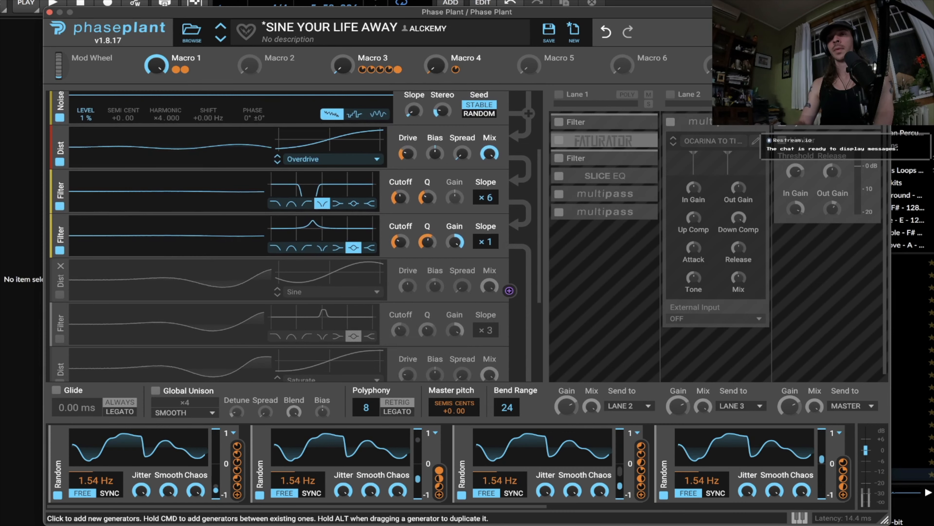
click(59, 294)
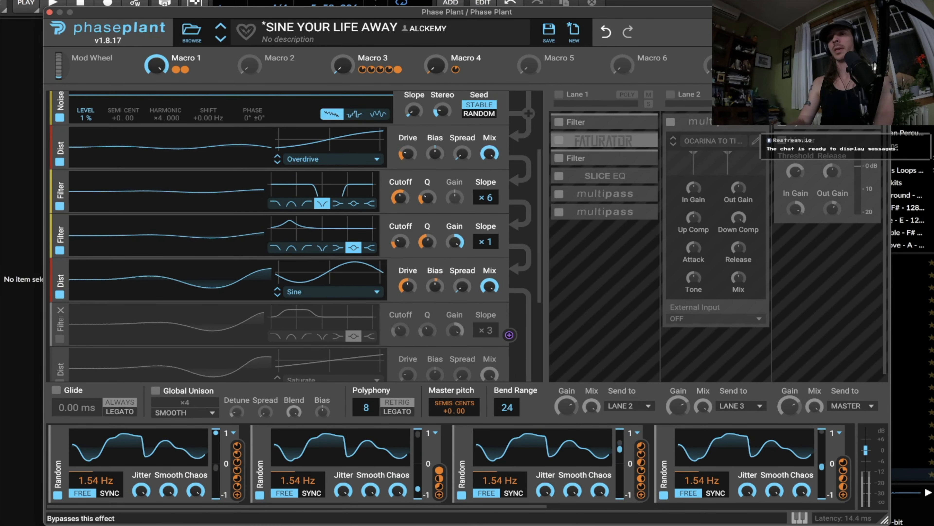
click(60, 338)
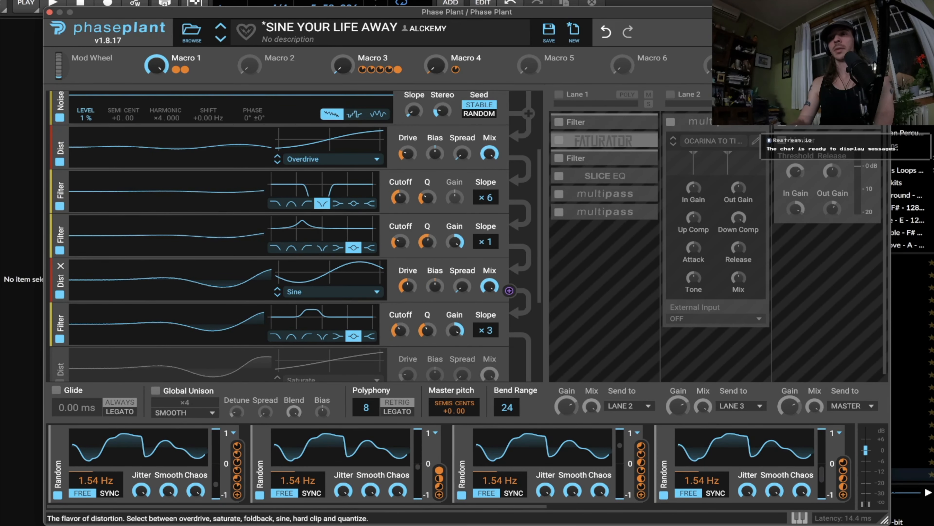
Re-enable the Saturate distortion and the ×4 notch filter just before the output
scroll(332, 291, down, 1)
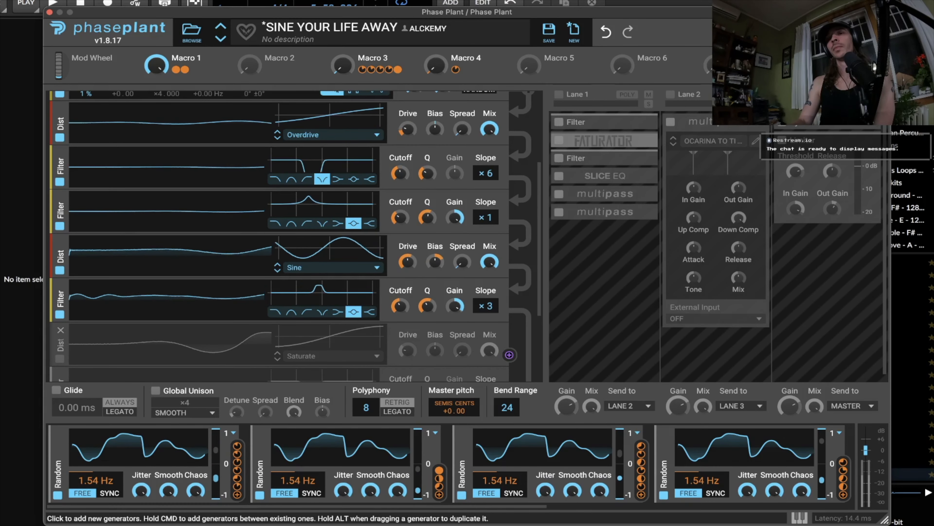
scroll(258, 346, down, 2)
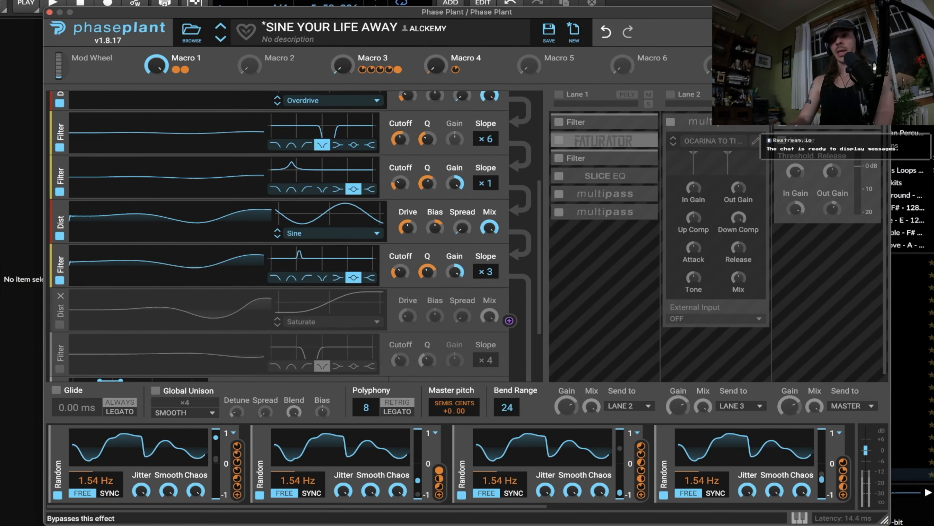
click(60, 325)
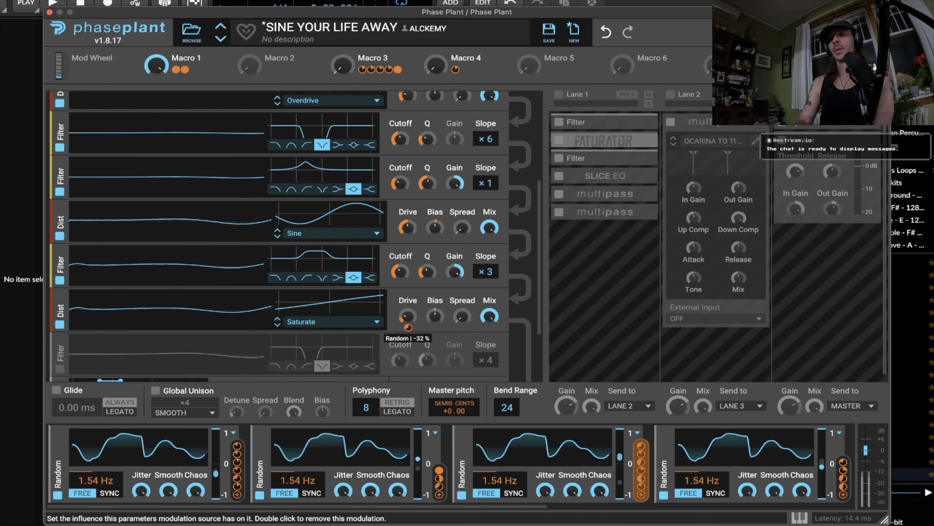
scroll(60, 316, down, 3)
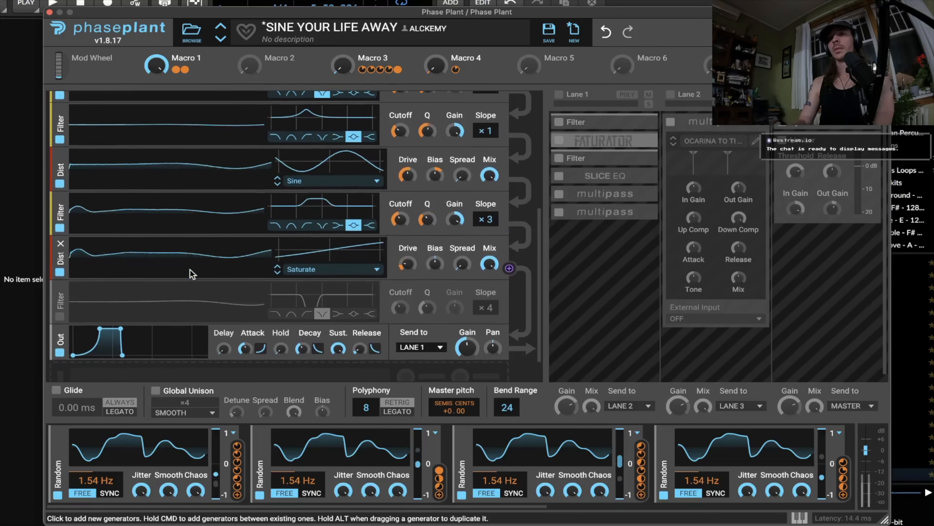
click(60, 316)
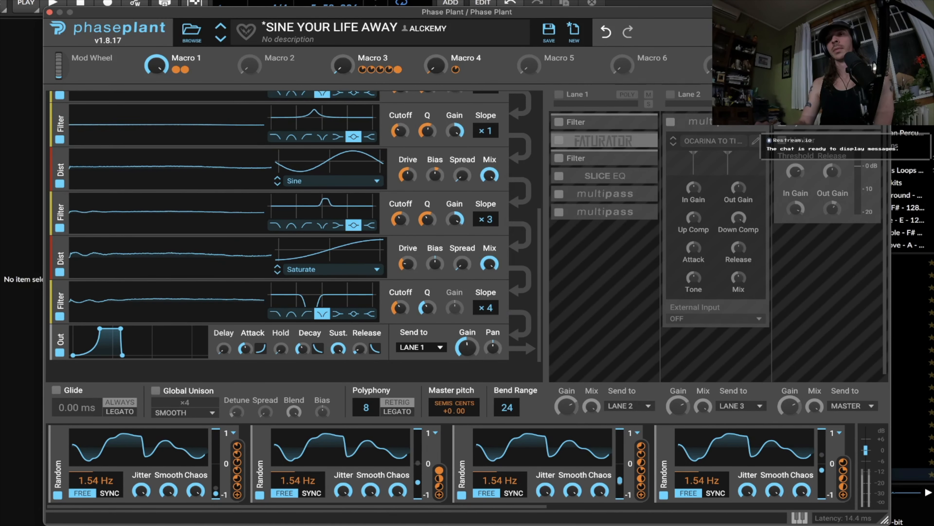
Enable lane 1 with its Faturator, second Filter, Slice EQ and both Multipass effects bypassed, and expand the first Filter
scroll(199, 271, up, 7)
scroll(199, 271, up, 5)
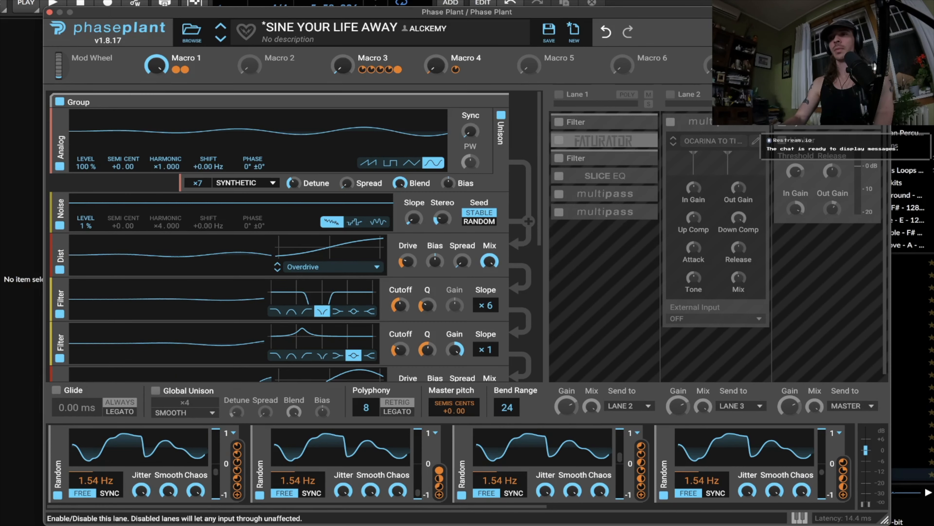
click(559, 94)
click(558, 140)
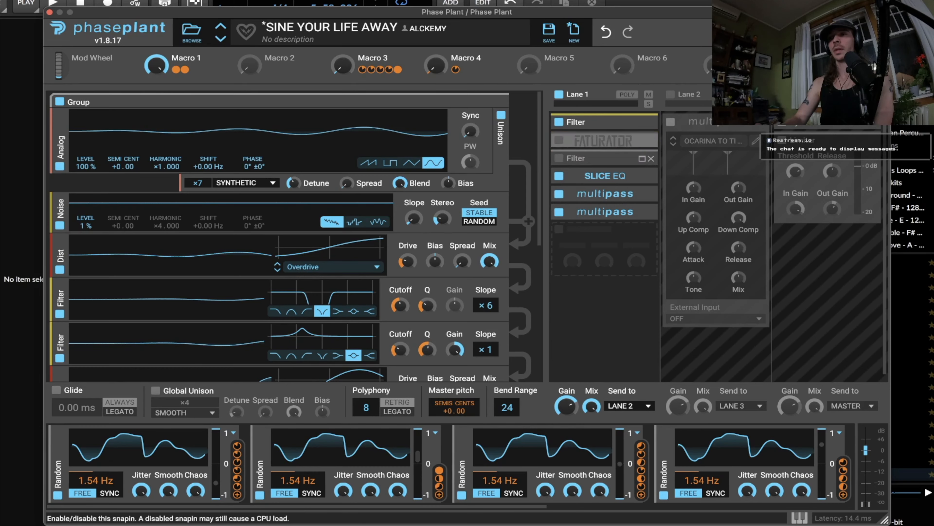
click(559, 176)
click(558, 193)
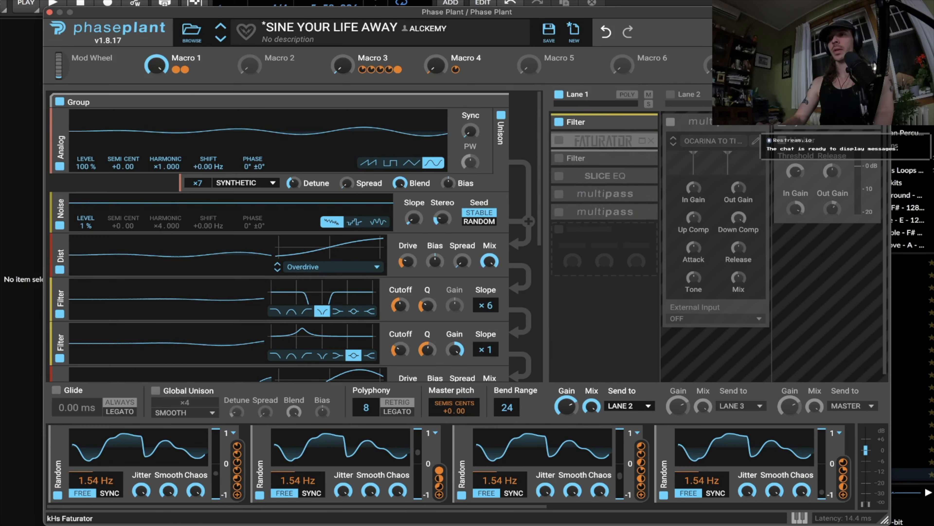
click(641, 122)
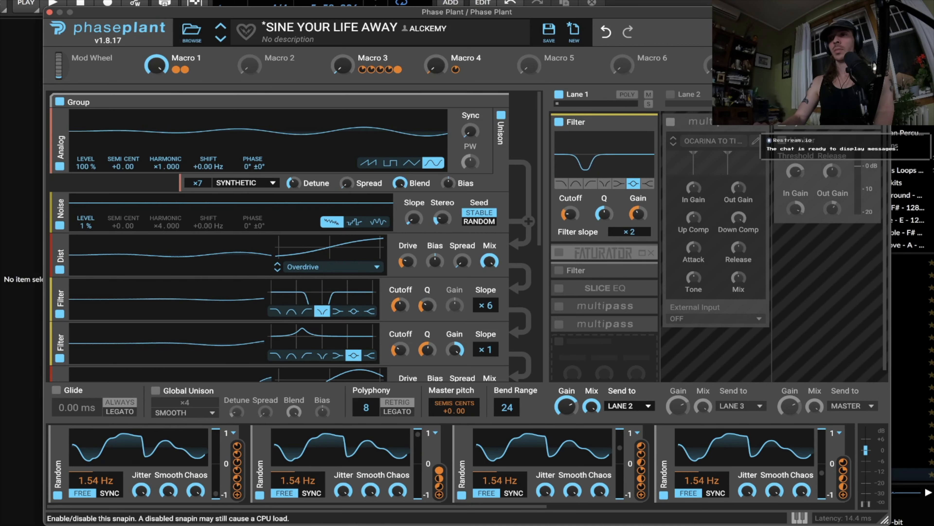
Re-enable the Faturator in lane 1, expand it to show its settings and collapse it again
click(561, 253)
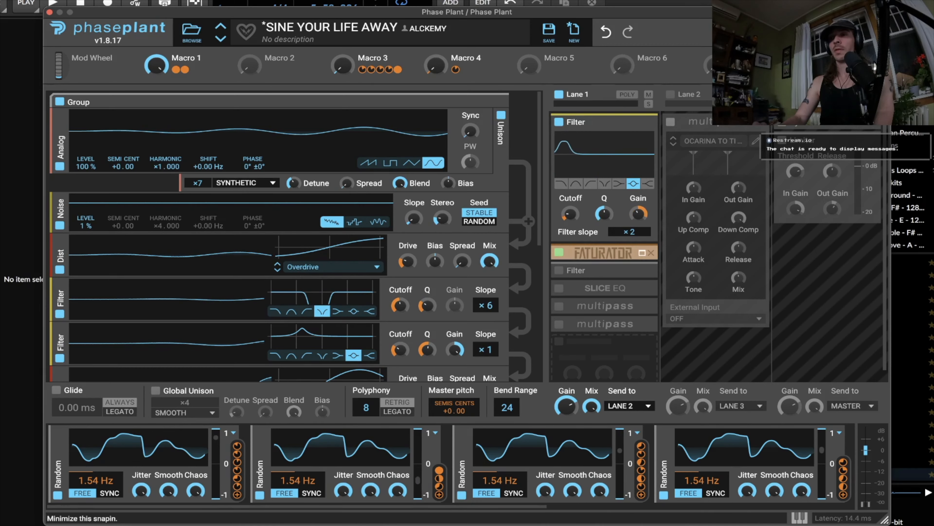
click(642, 252)
scroll(588, 299, down, 2)
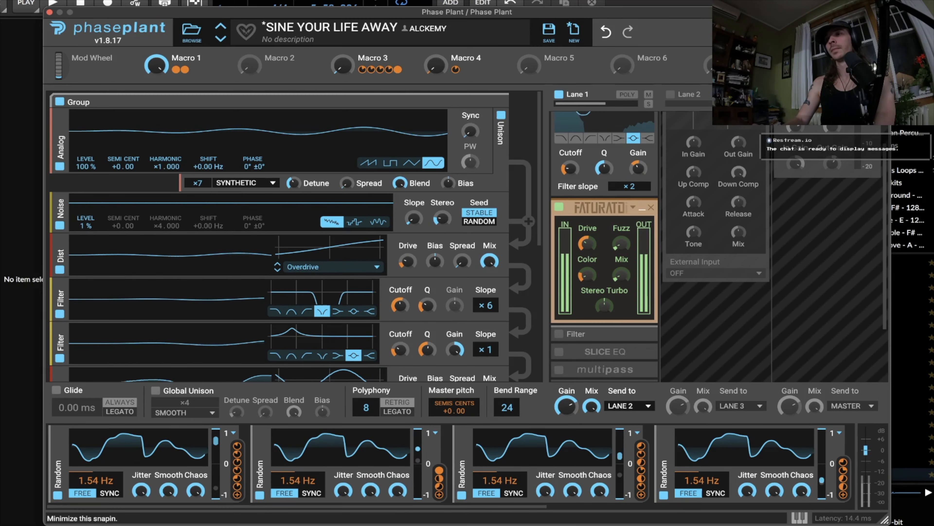
click(642, 208)
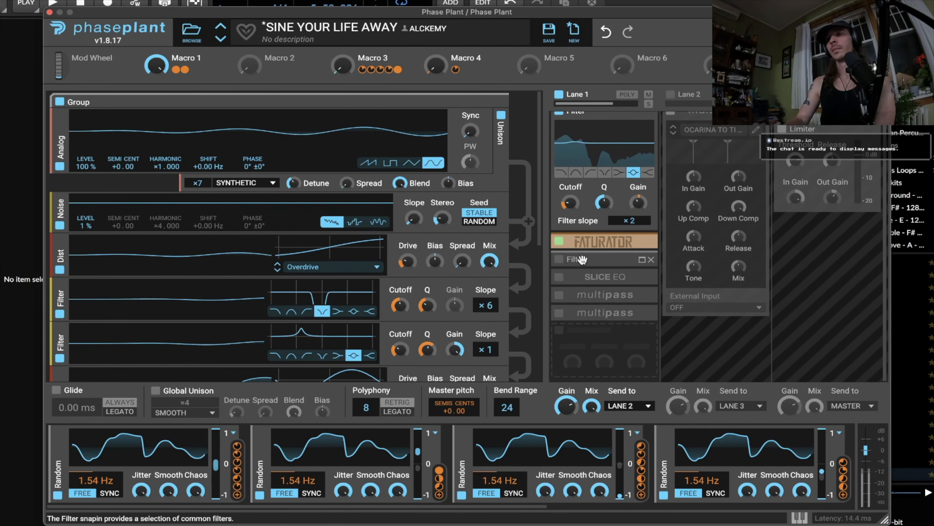
Re-enable the Filter after the Faturator in lane 1, expand it to show its notch settings and collapse it again
click(558, 259)
click(641, 260)
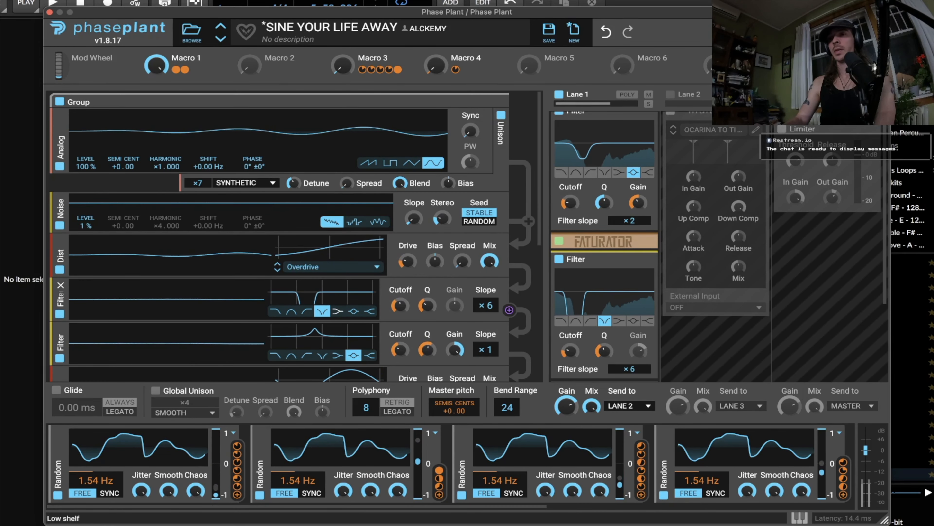
scroll(594, 308, down, 3)
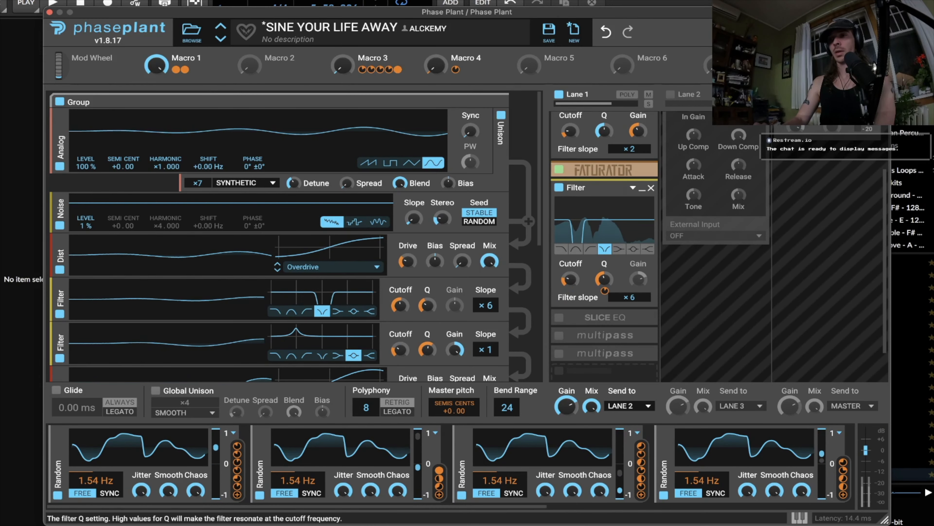
click(642, 189)
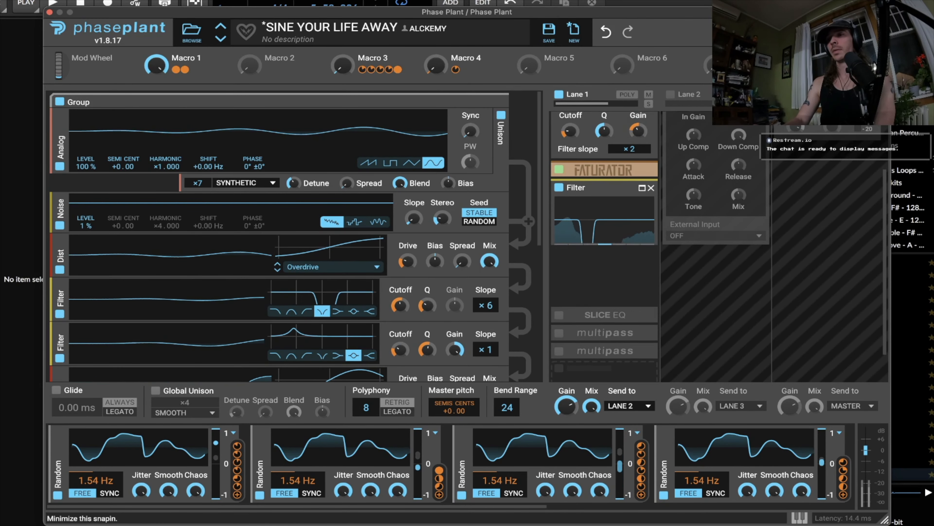
Re-enable the Slice EQ in lane 1 and expand it to show its curve and controls
click(558, 276)
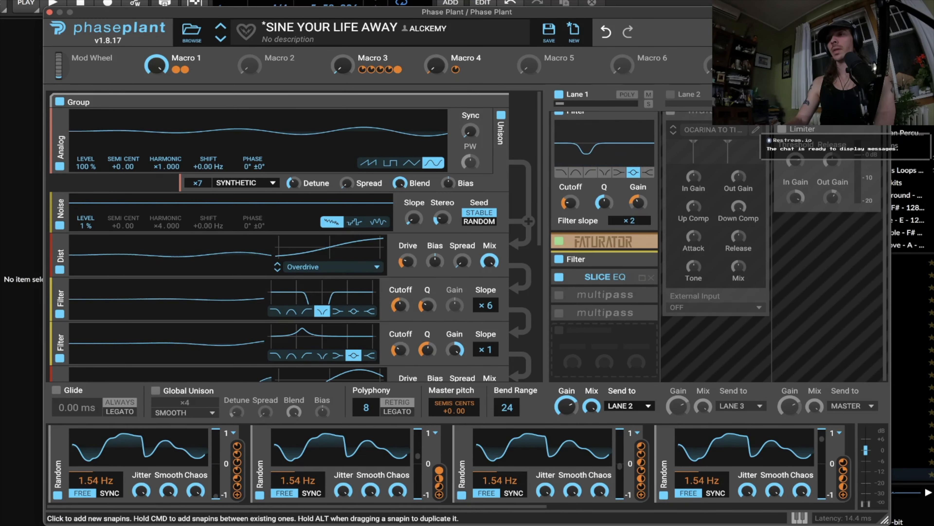
click(642, 277)
scroll(642, 277, down, 3)
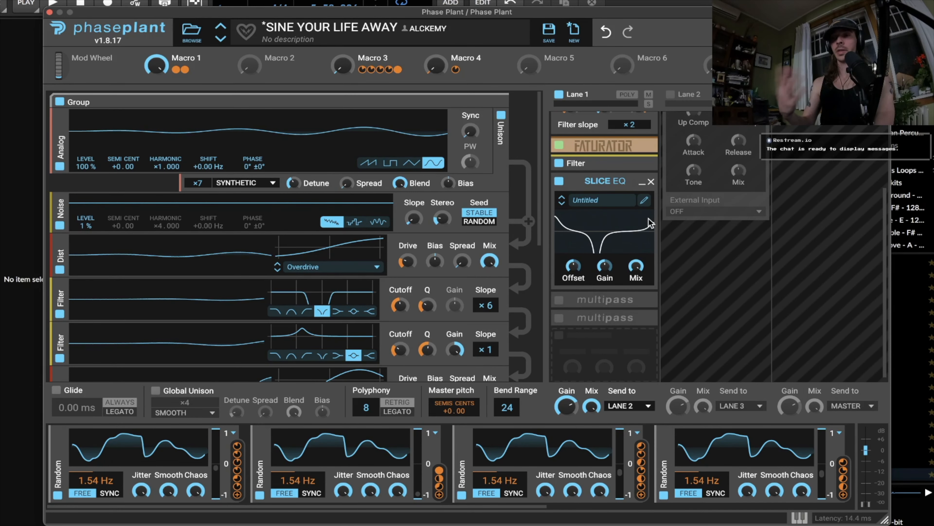
Open the Slice EQ's full editor, examine its moving curve with the Filters list expanded, and close the editor
click(644, 200)
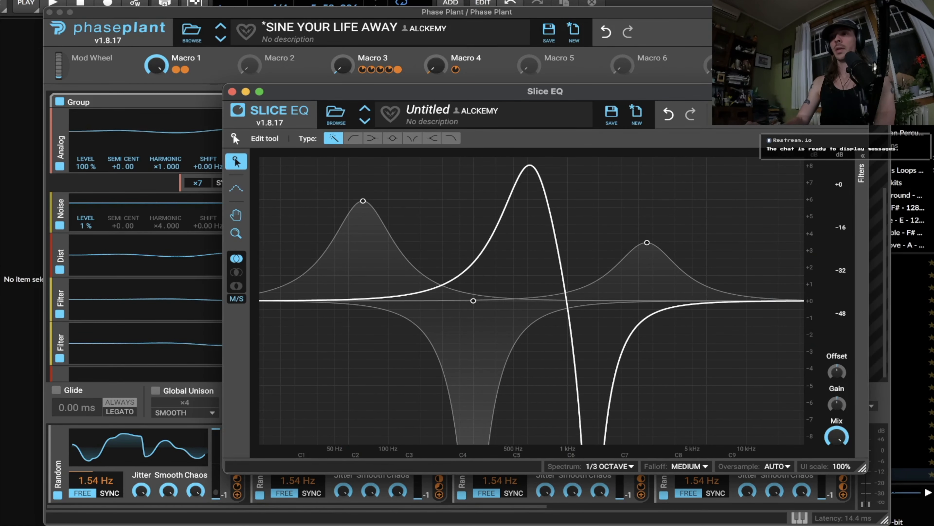
click(862, 155)
drag(680, 91, 681, 90)
drag(546, 91, 701, 128)
drag(466, 11, 467, 11)
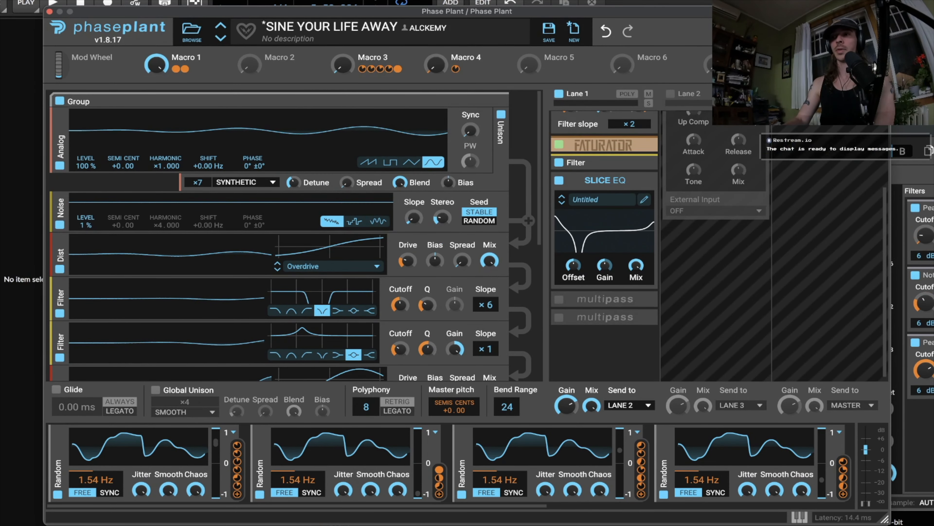
click(903, 151)
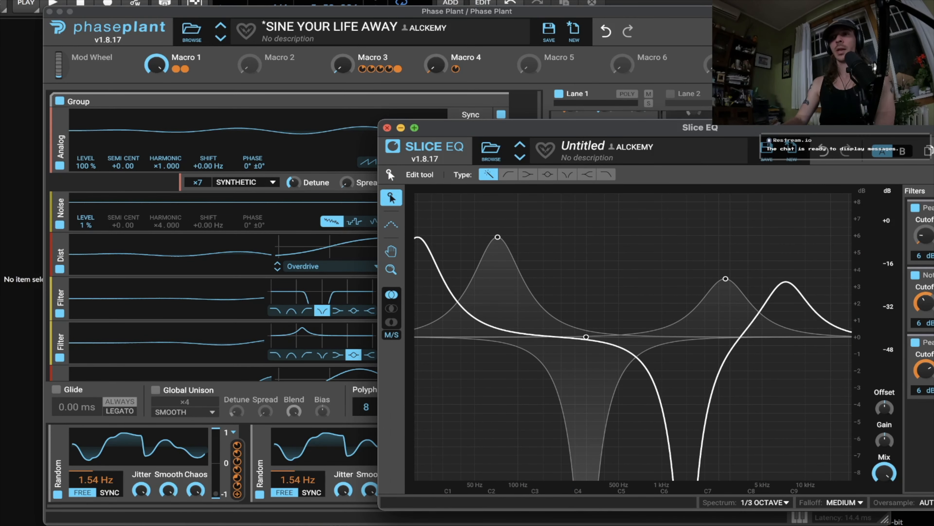
click(387, 128)
scroll(605, 258, up, 3)
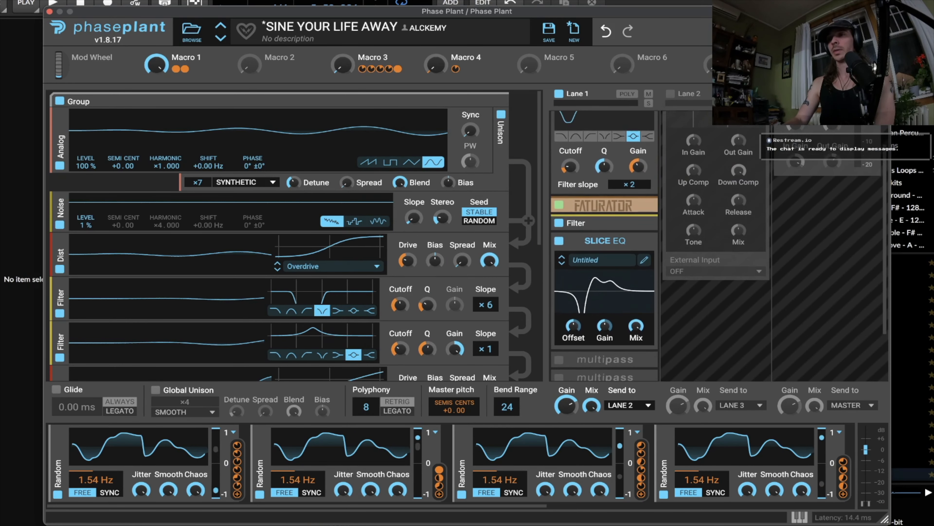
Collapse the Slice EQ, re-enable the first Multipass in lane 1 and open its full KOAN SOUND PROCESSOR editor
click(642, 242)
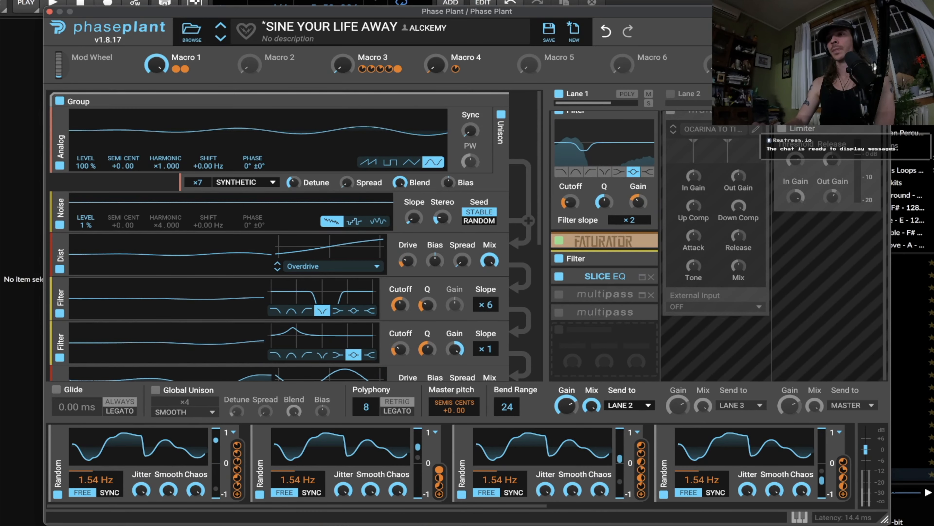
click(558, 294)
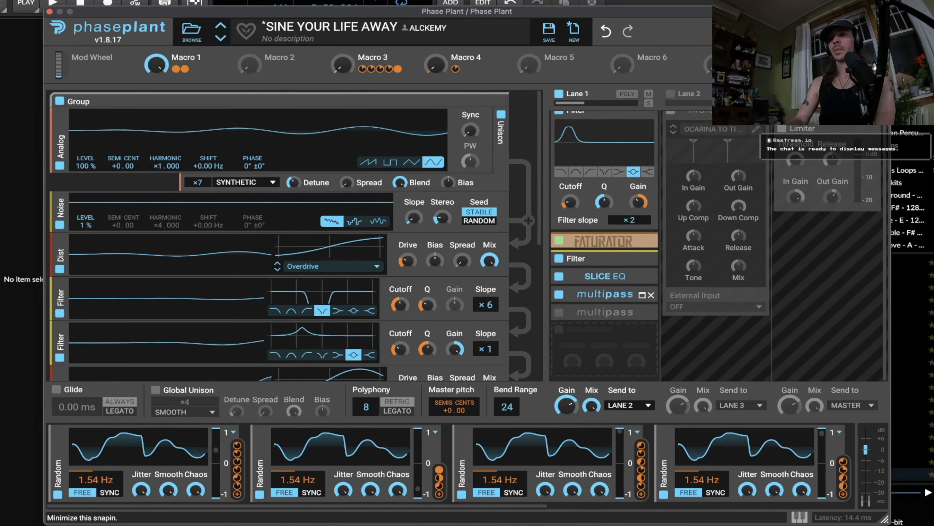
click(642, 295)
scroll(646, 311, down, 3)
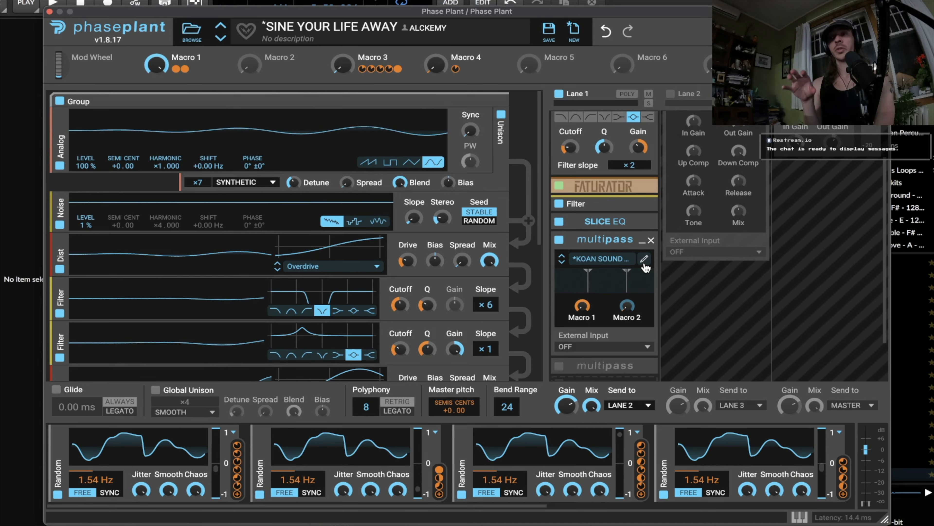
click(644, 259)
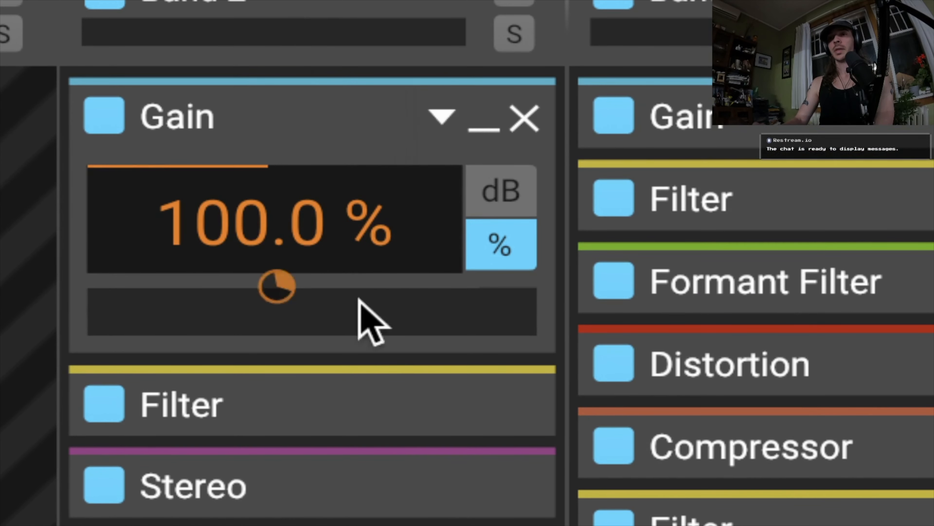
Expand Band 2's Stereo and Band 3's Gain, first Filter and Formant Filter to show their settings
click(483, 491)
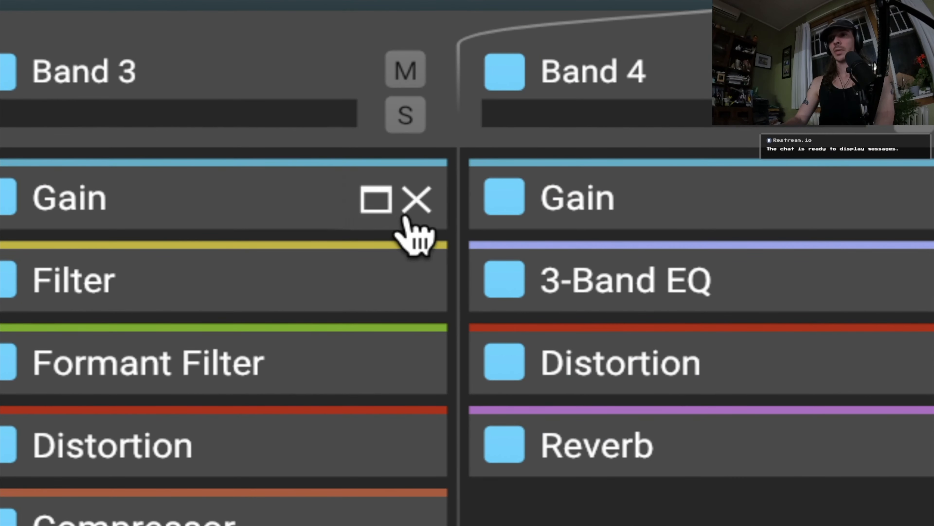
click(428, 200)
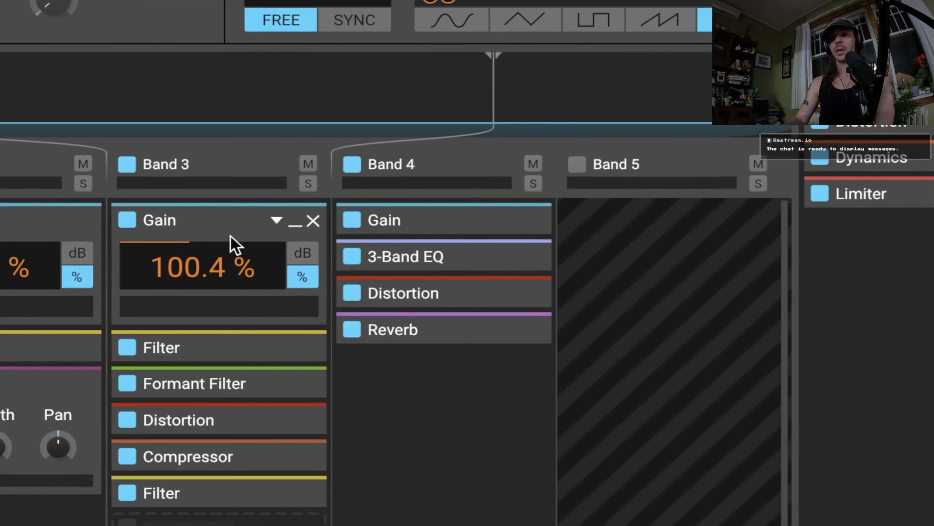
click(294, 349)
scroll(291, 358, down, 5)
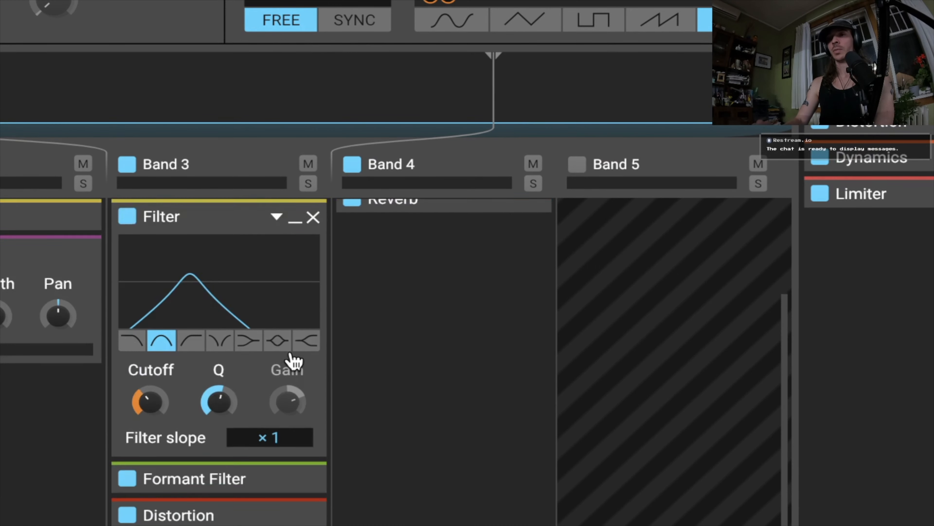
click(292, 421)
scroll(296, 427, down, 5)
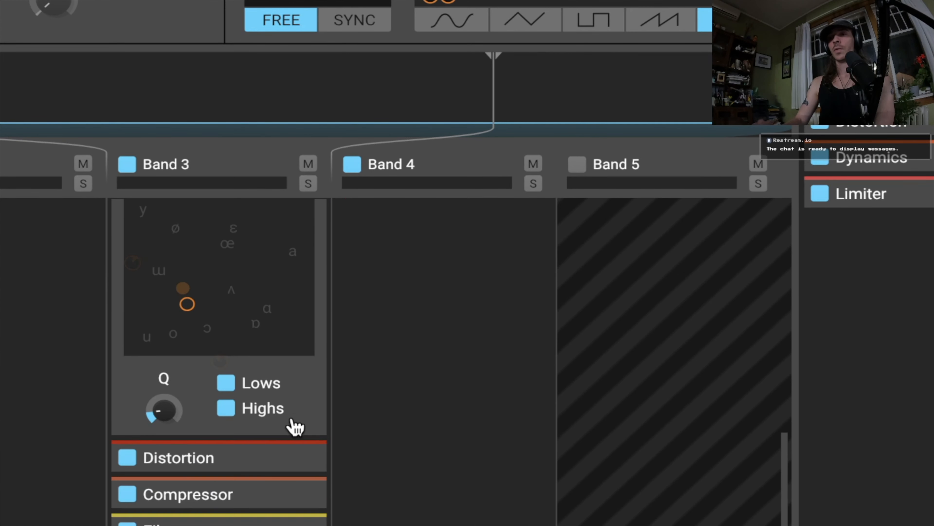
Expand Band 3's Distortion, Compressor and last Filter to show their settings
click(294, 458)
scroll(292, 463, down, 5)
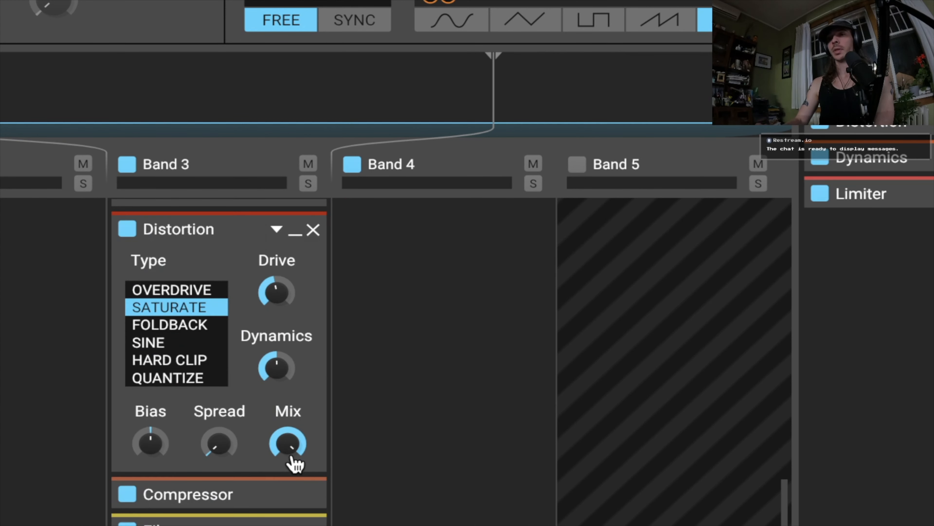
click(293, 494)
scroll(293, 499, down, 5)
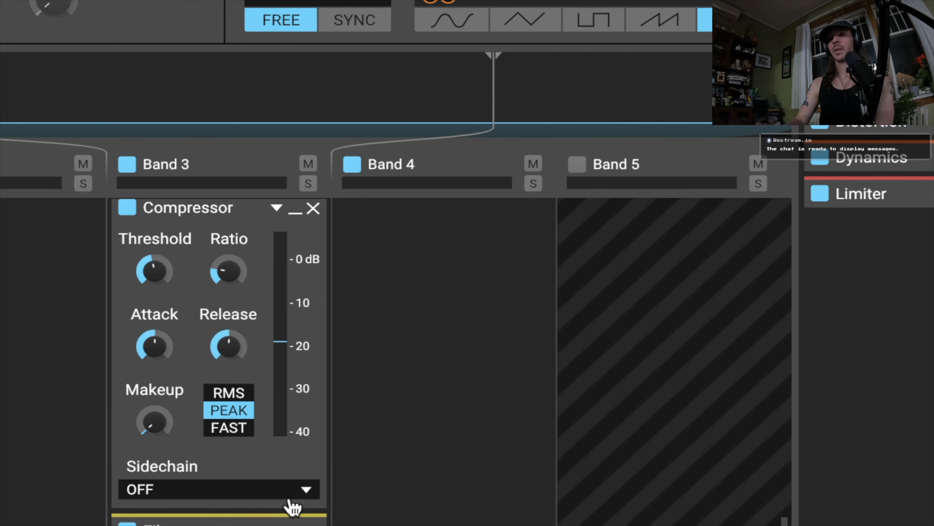
click(270, 523)
scroll(269, 504, down, 5)
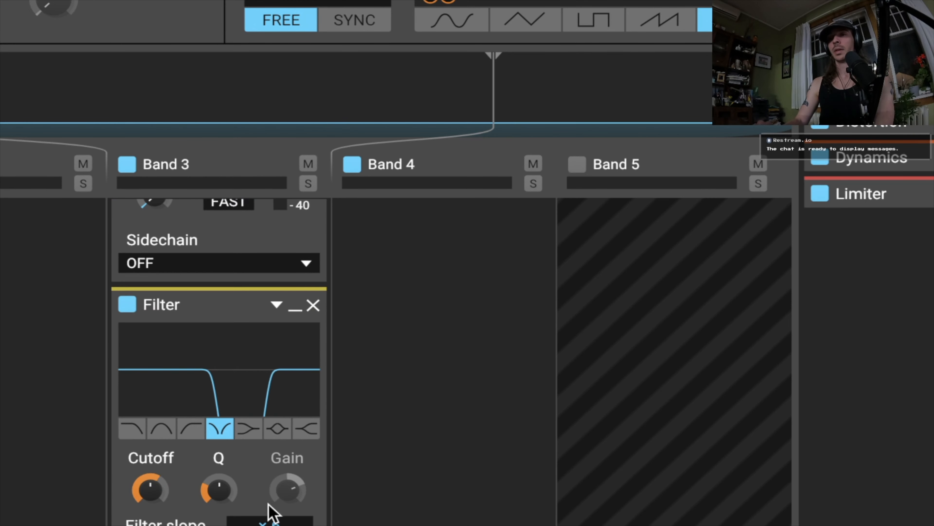
scroll(260, 386, up, 15)
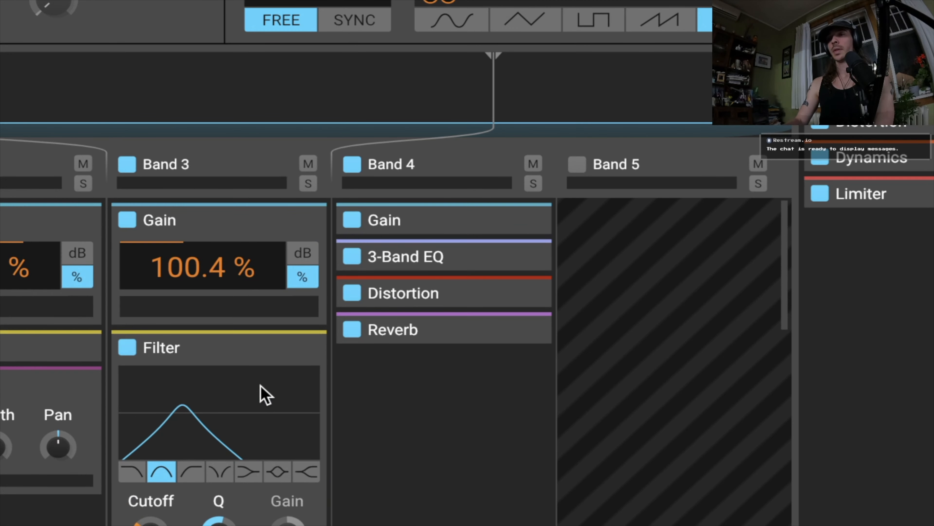
Expand Band 4's Gain, 3-Band EQ, Distortion and Reverb to show their settings
click(527, 227)
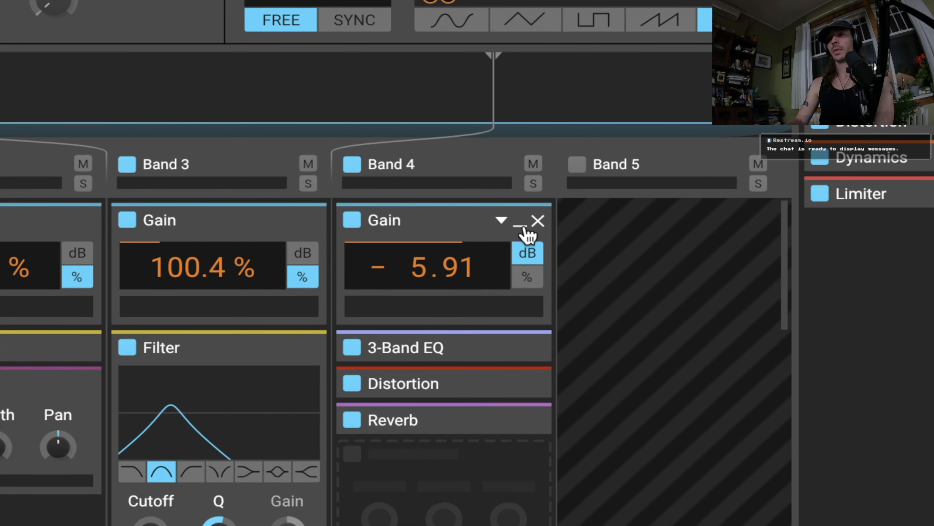
click(521, 348)
scroll(519, 423, down, 4)
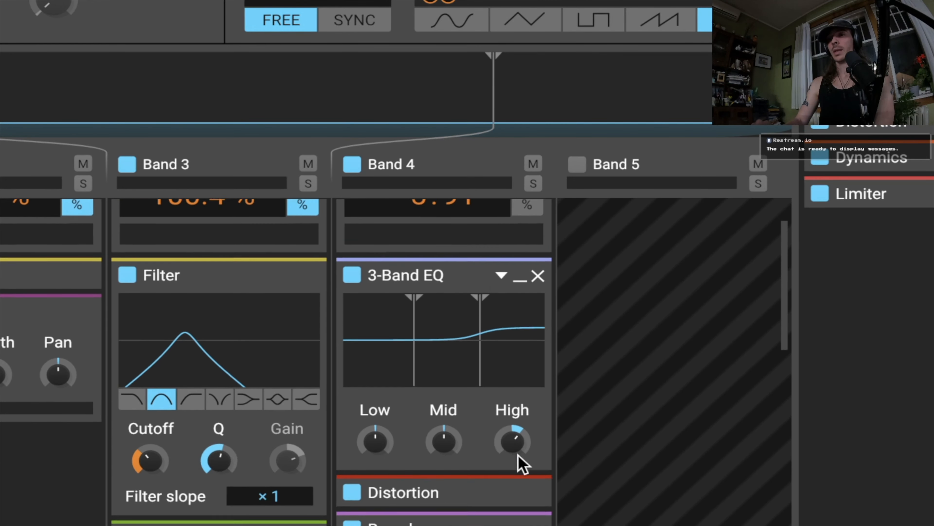
click(519, 430)
scroll(517, 432, down, 5)
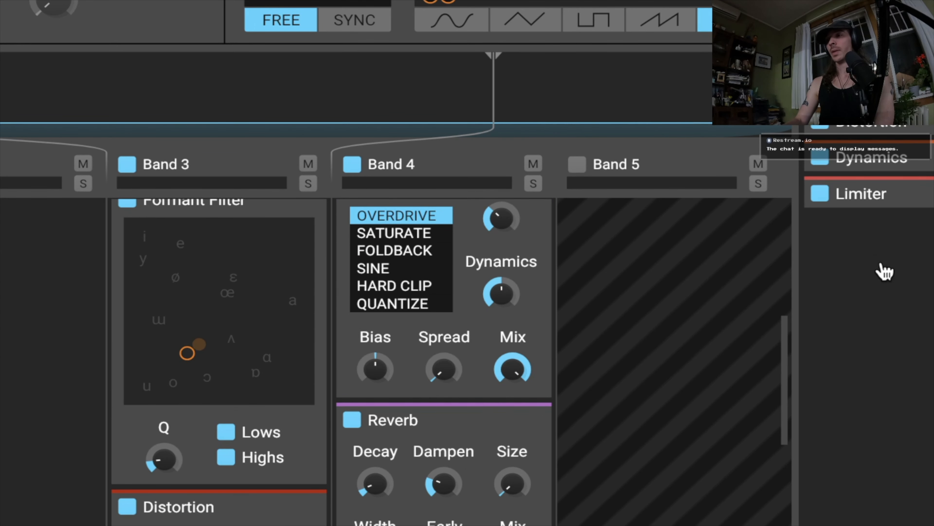
Expand the Post FX Distortion, Dynamics and Limiter to show their settings, and close the Multipass editor
click(933, 121)
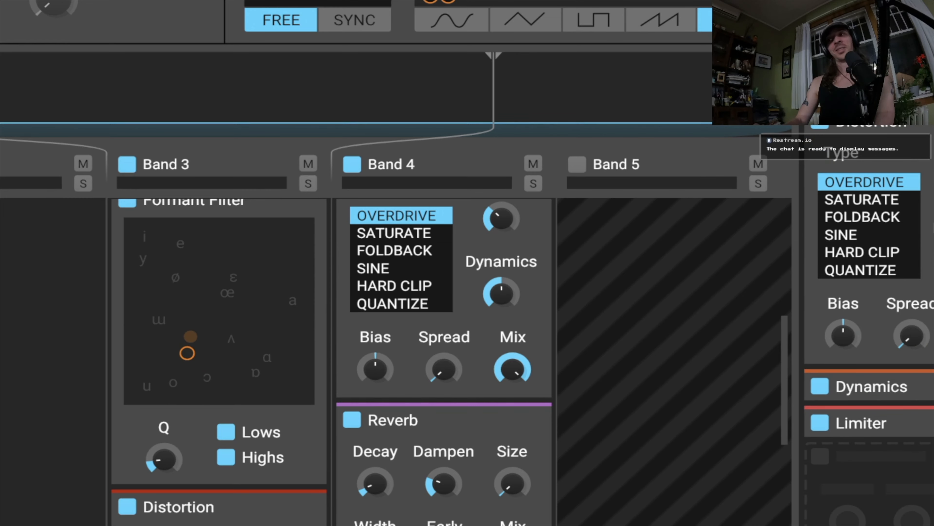
click(933, 387)
scroll(931, 386, down, 5)
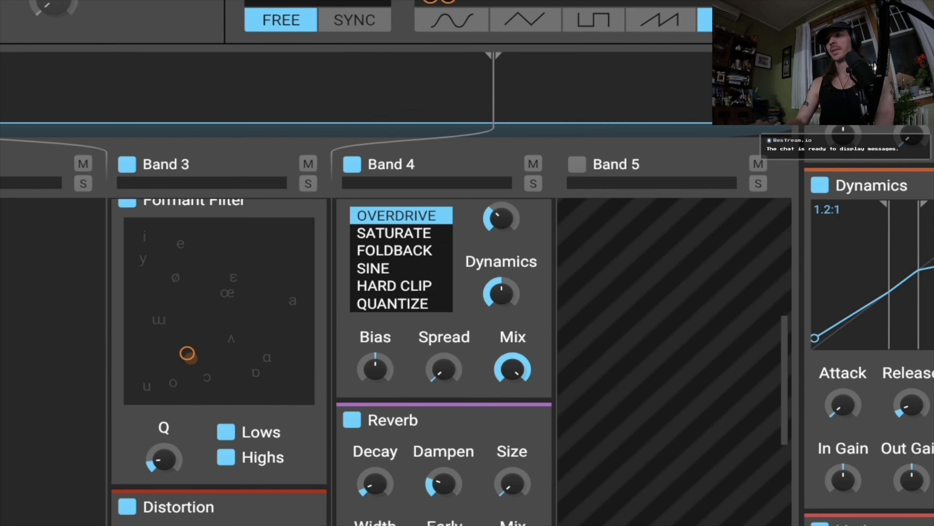
scroll(869, 324, down, 4)
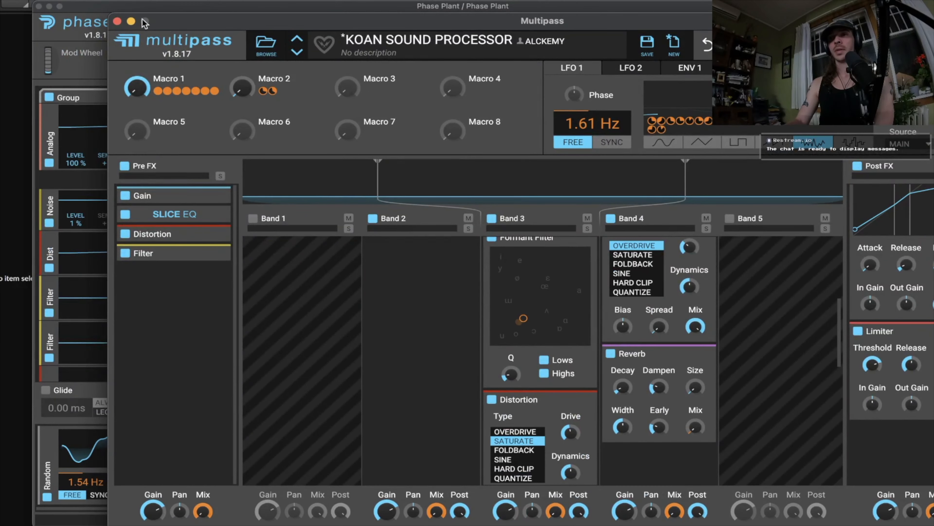
click(118, 22)
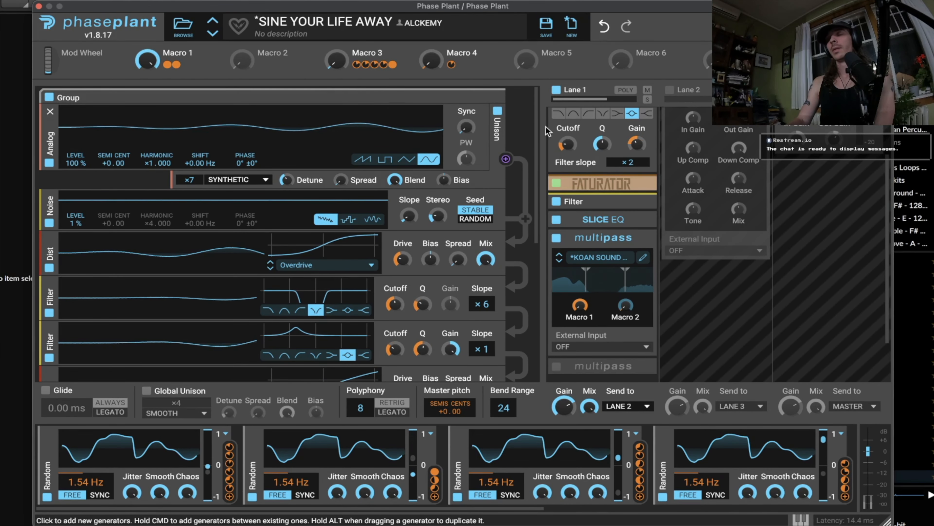
Re-enable lane 3 together with its Limiter
scroll(603, 184, up, 3)
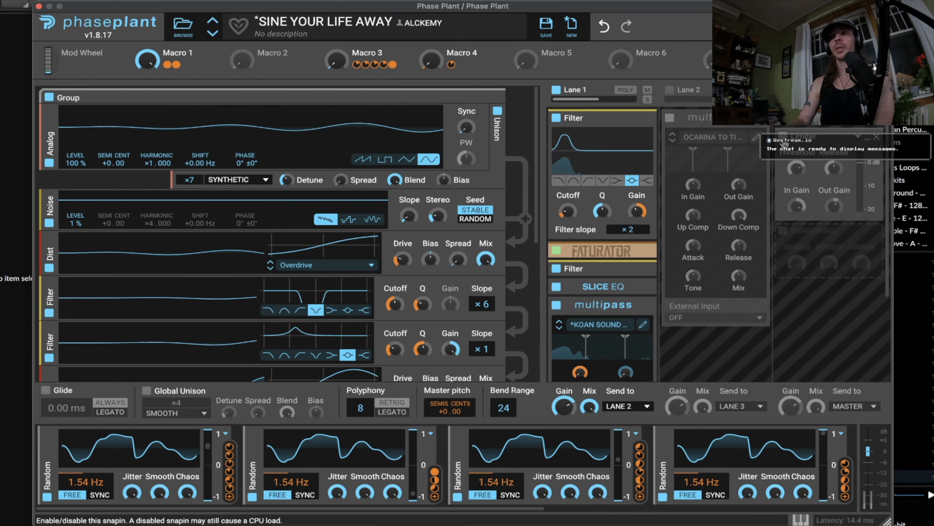
click(784, 140)
click(783, 89)
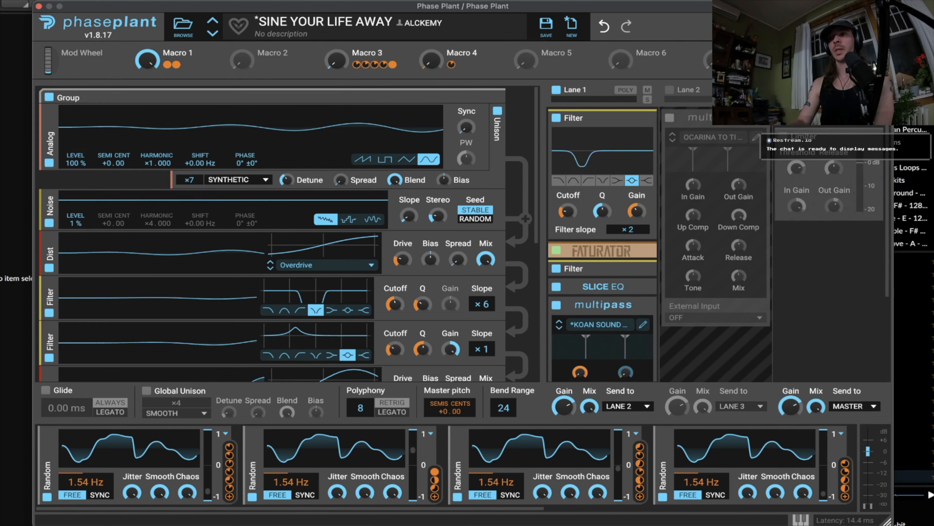
click(784, 141)
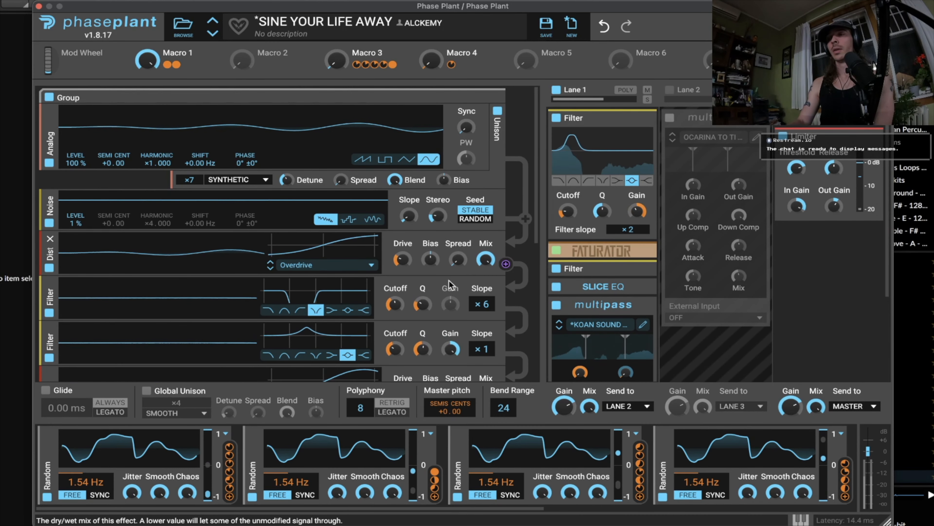
Re-enable and expand the second Multipass in lane 1, and view its full FILTER VERB editor before closing it
scroll(604, 269, down, 3)
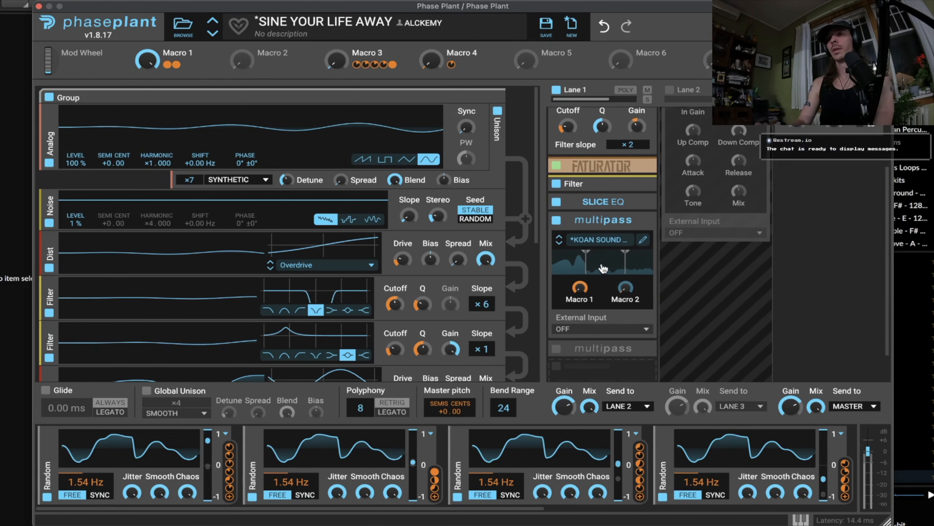
scroll(614, 252, down, 1)
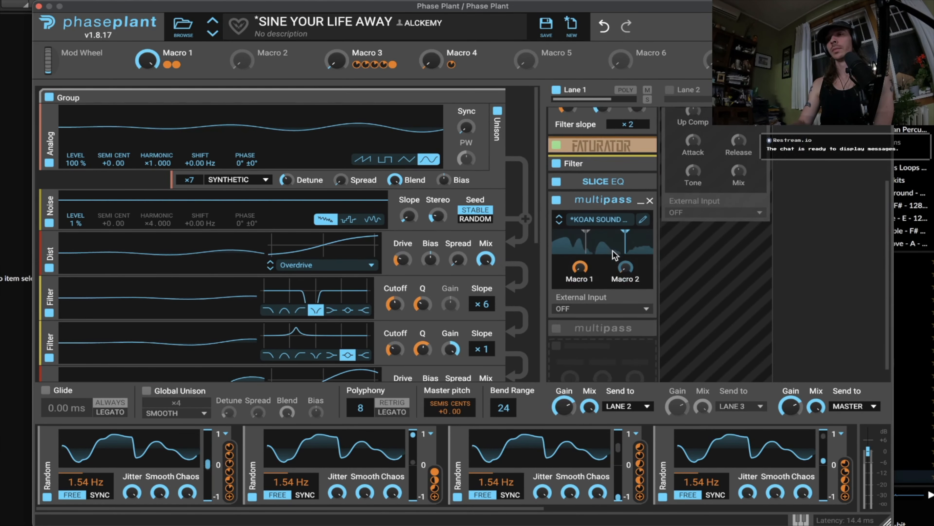
scroll(613, 254, down, 1)
click(556, 312)
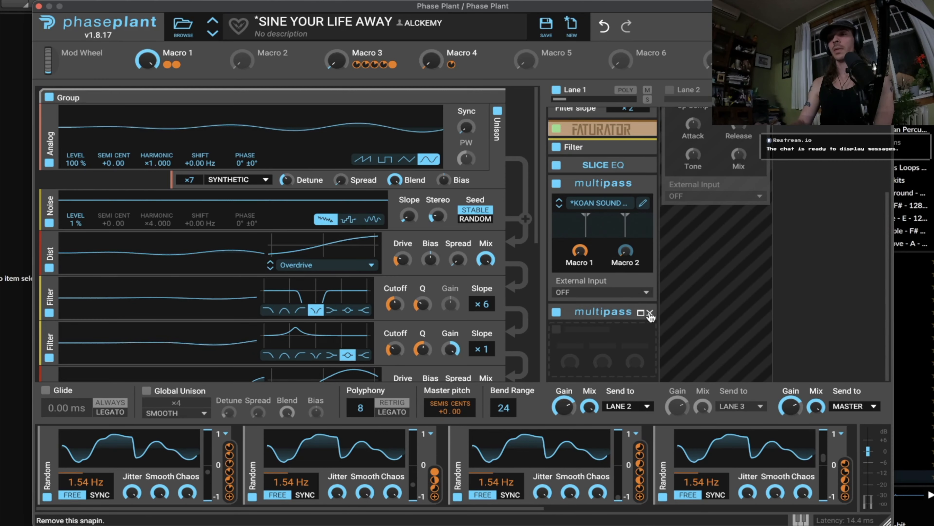
click(642, 313)
scroll(626, 321, down, 3)
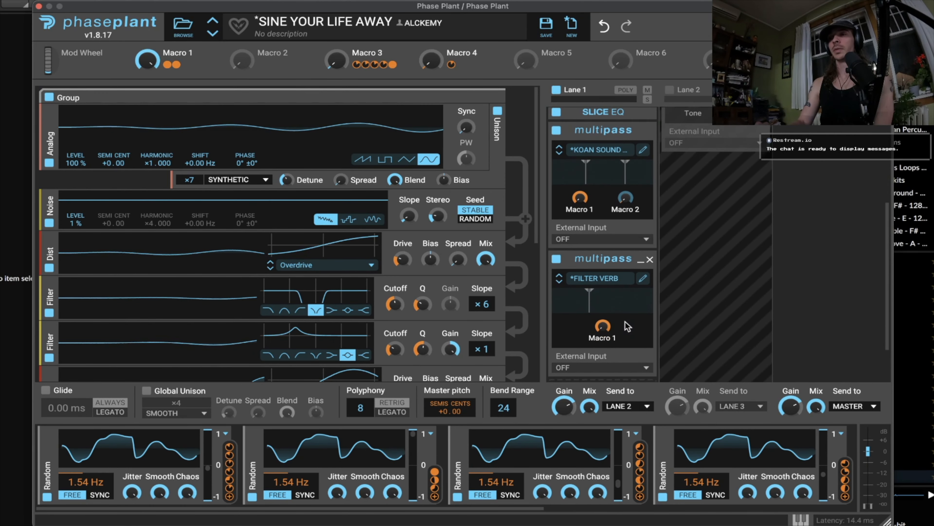
click(642, 280)
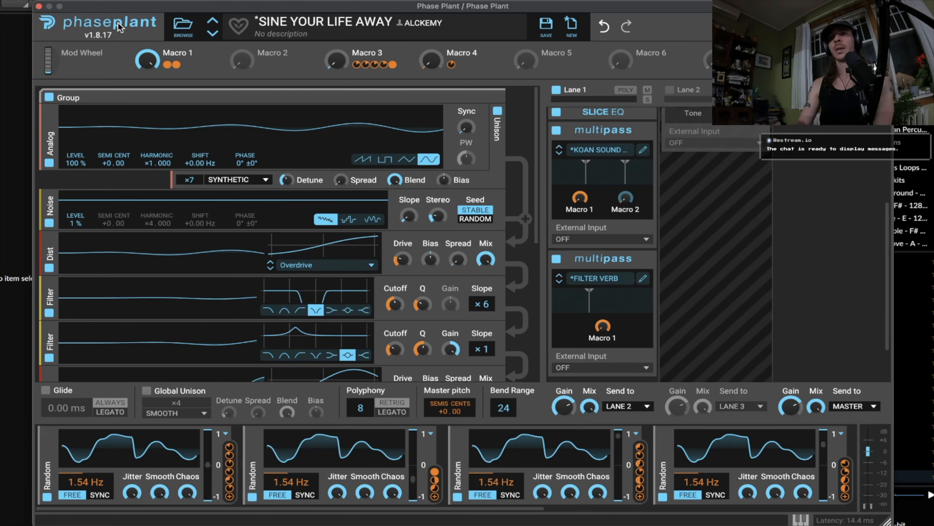
click(117, 22)
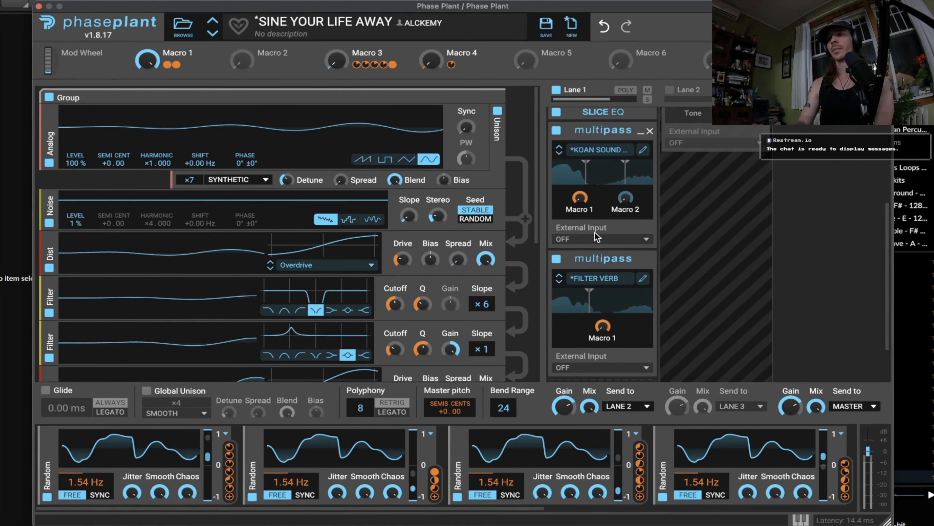
Re-enable lane 2 with its Multipass, and view the full OCARINA TO TIME editor before closing it
scroll(595, 232, up, 5)
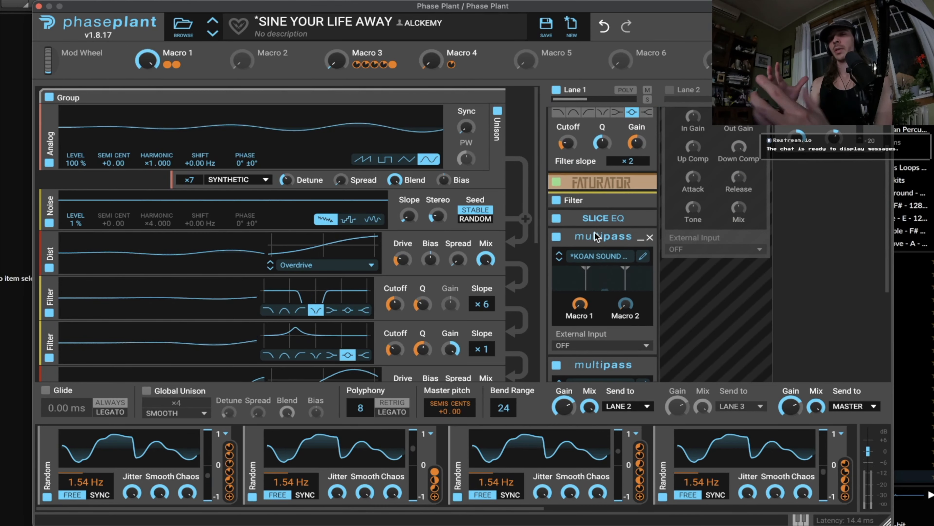
scroll(594, 234, up, 1)
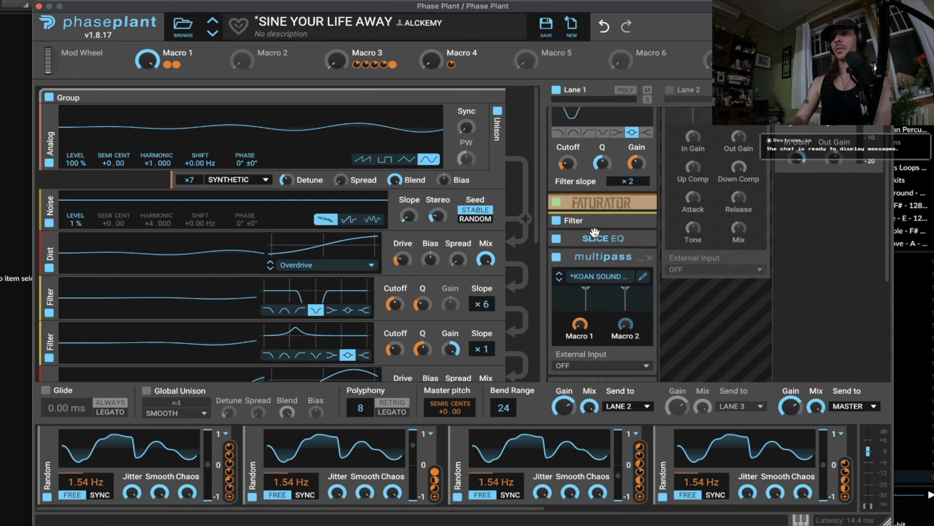
scroll(595, 232, up, 2)
scroll(673, 122, up, 2)
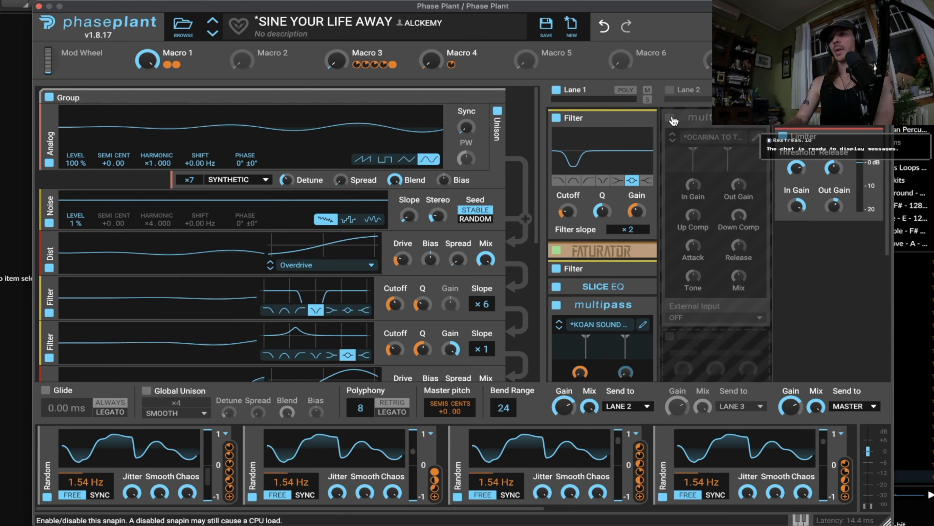
click(672, 119)
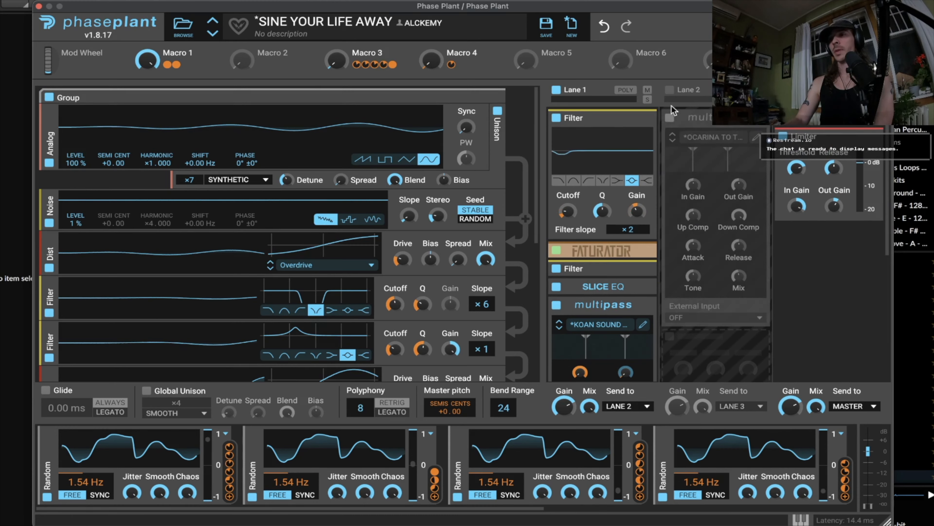
click(669, 90)
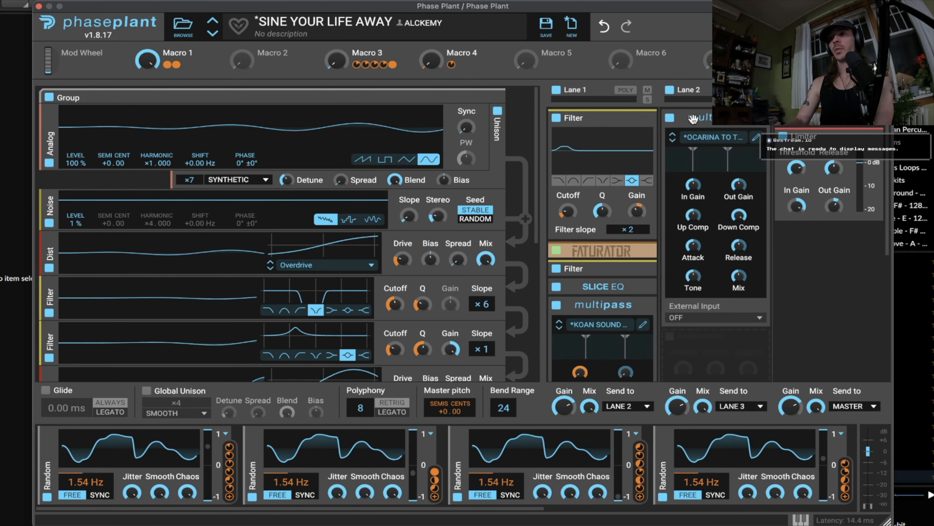
click(756, 139)
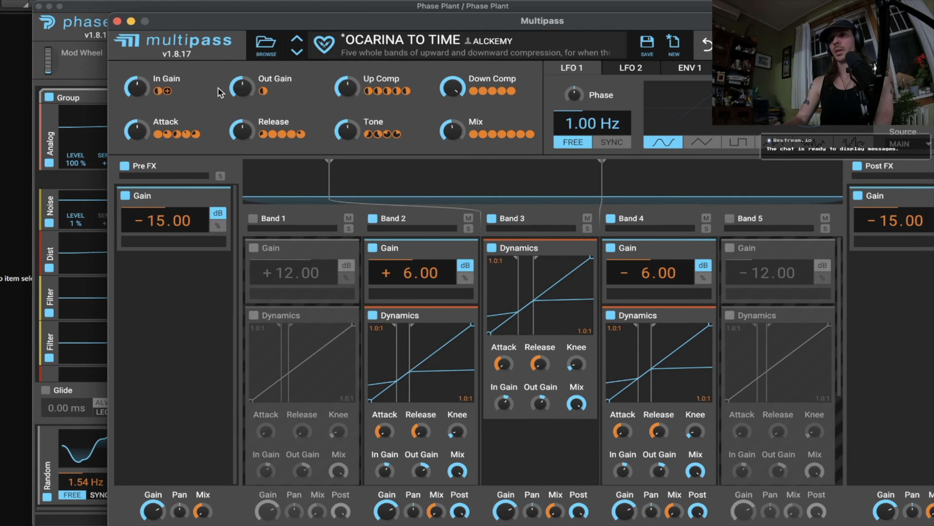
click(117, 21)
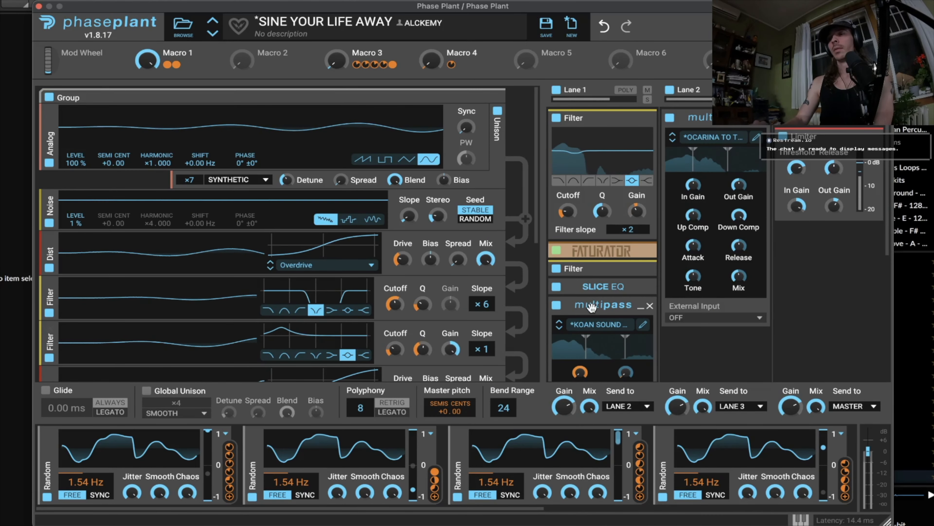
Review the lane 1 effects chain and turn the patch's Macro 3 down to its minimum
scroll(601, 290, down, 8)
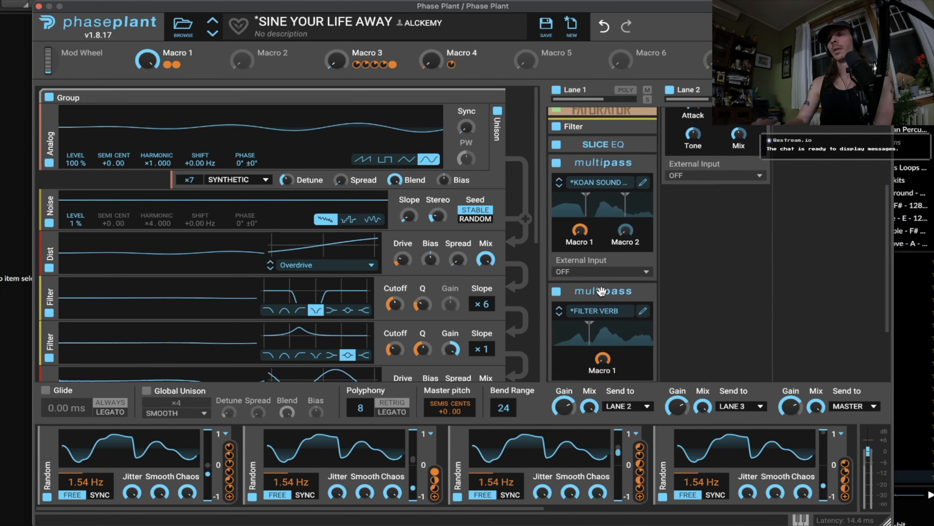
scroll(602, 290, up, 7)
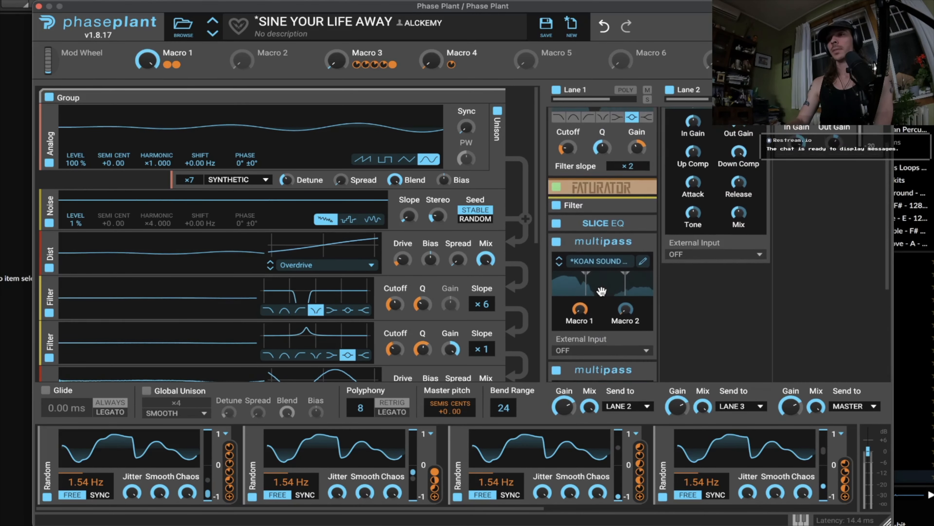
scroll(601, 290, up, 2)
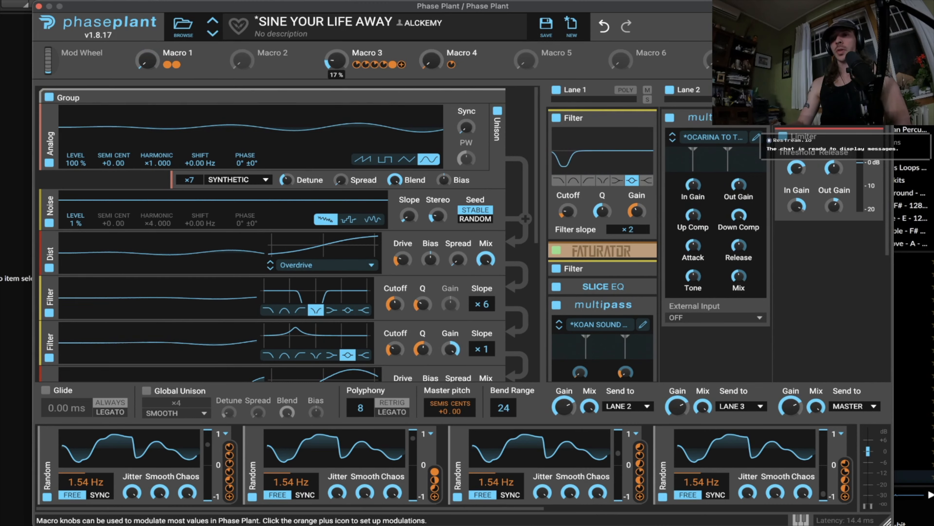
drag(336, 61, 336, 76)
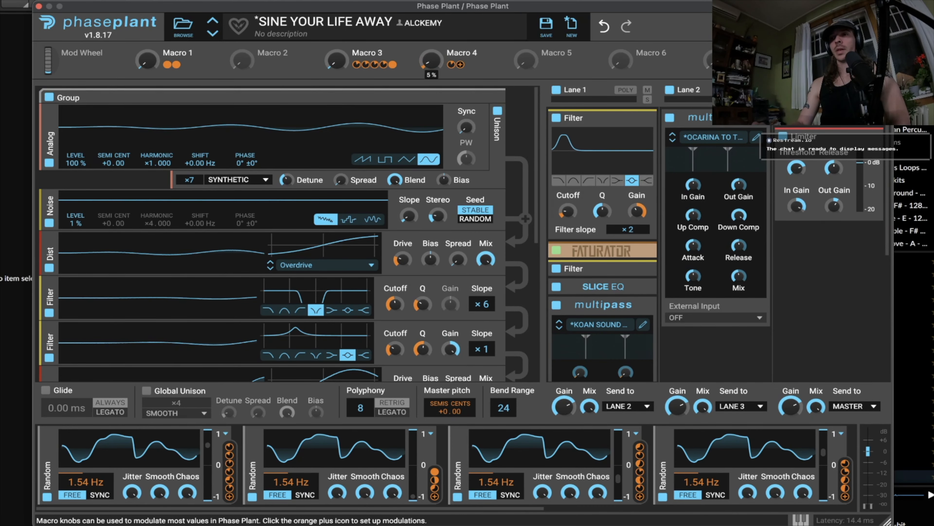
View the lane 1 KOAN SOUND PROCESSOR Multipass editor and close it, and raise the patch's Macro 1 to its maximum
scroll(286, 312, down, 10)
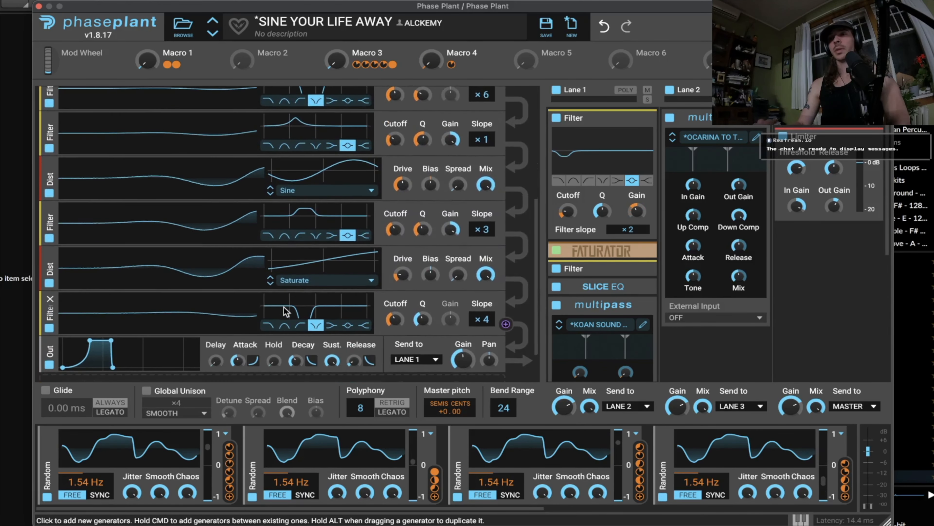
scroll(286, 312, down, 1)
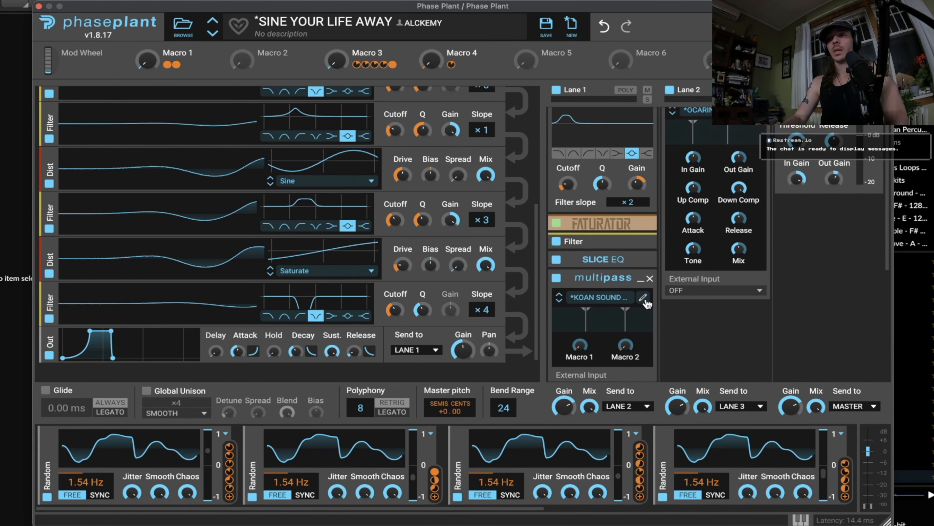
click(642, 313)
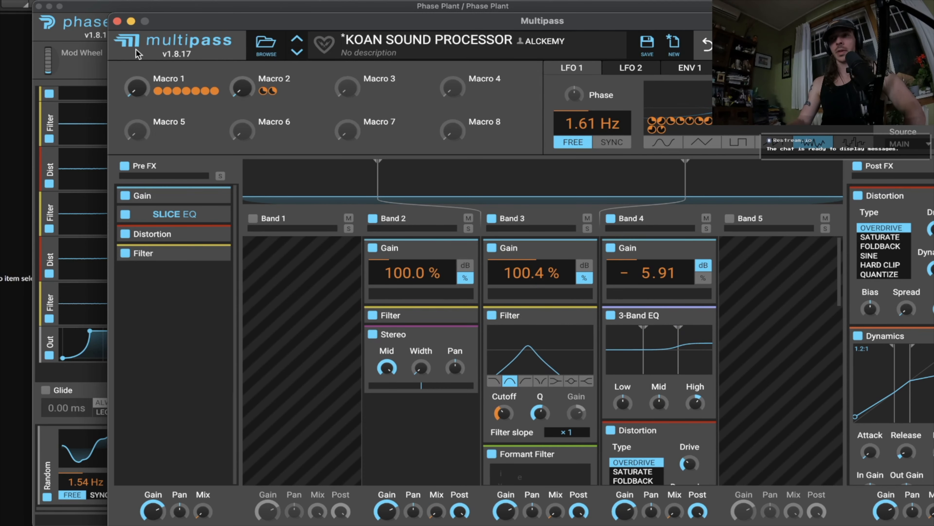
click(118, 22)
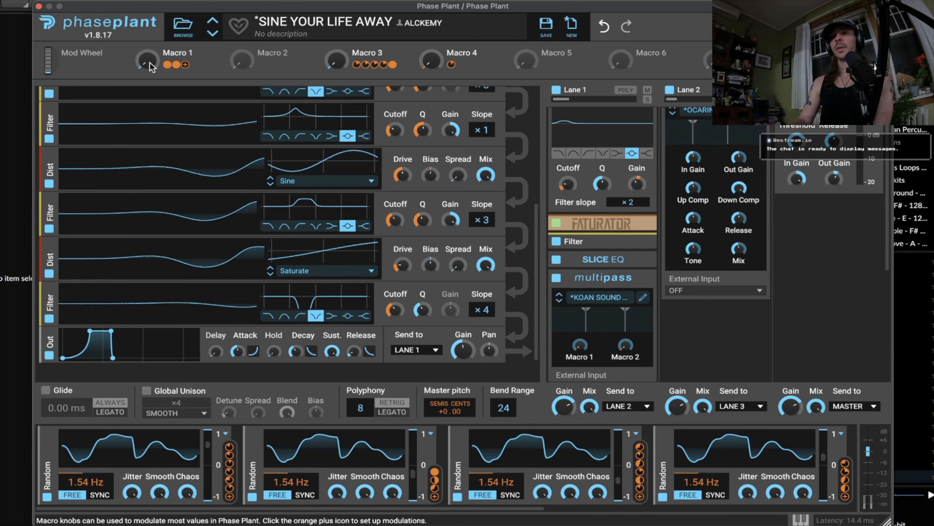
drag(150, 64, 148, 1)
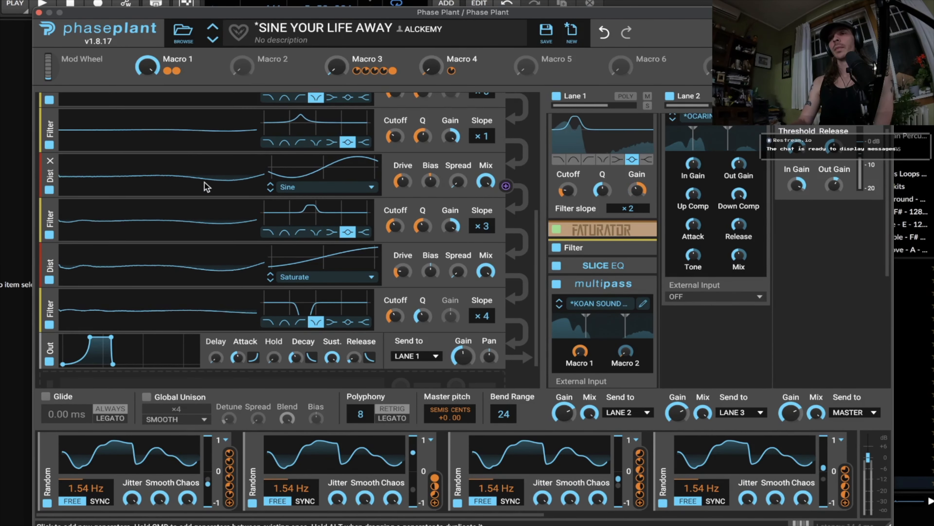
Audition the Analog oscillator as a sawtooth with the on-screen keyboard and pitch wheel shown, and restore its sine waveform
scroll(206, 187, up, 3)
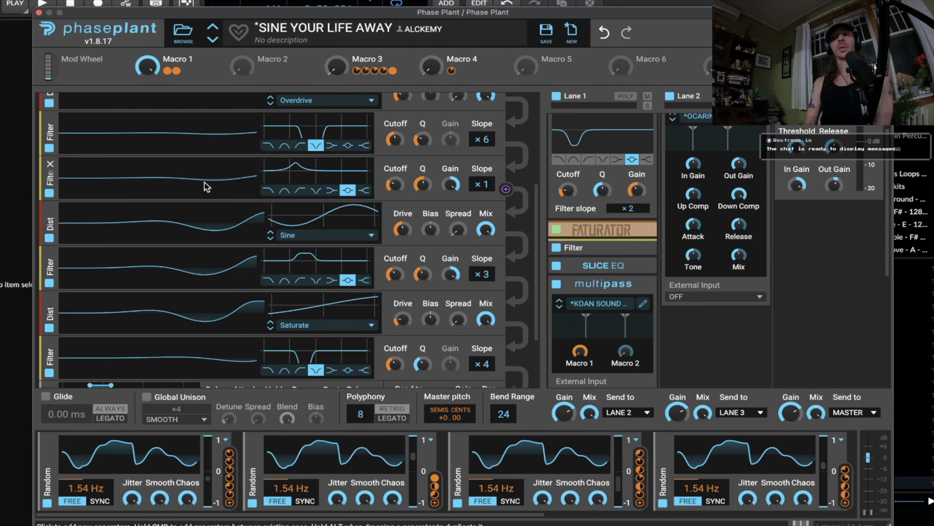
scroll(206, 186, up, 5)
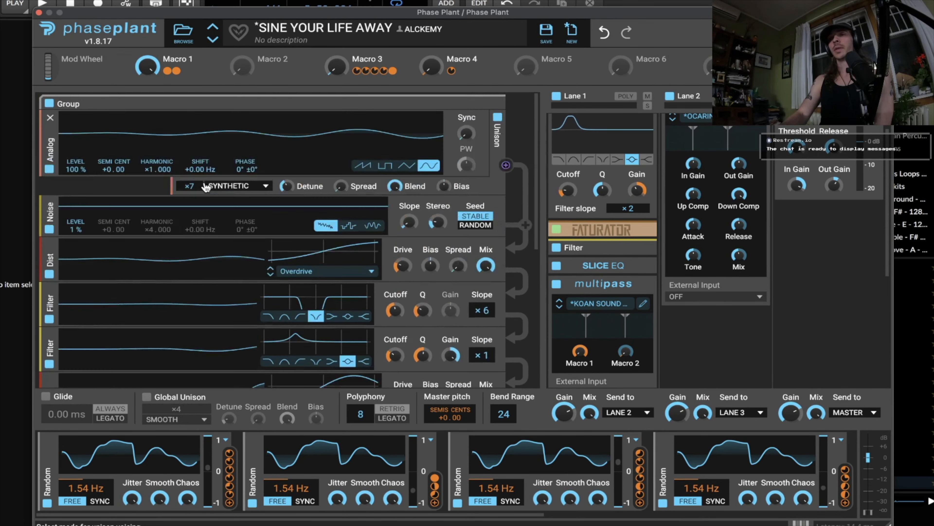
click(365, 167)
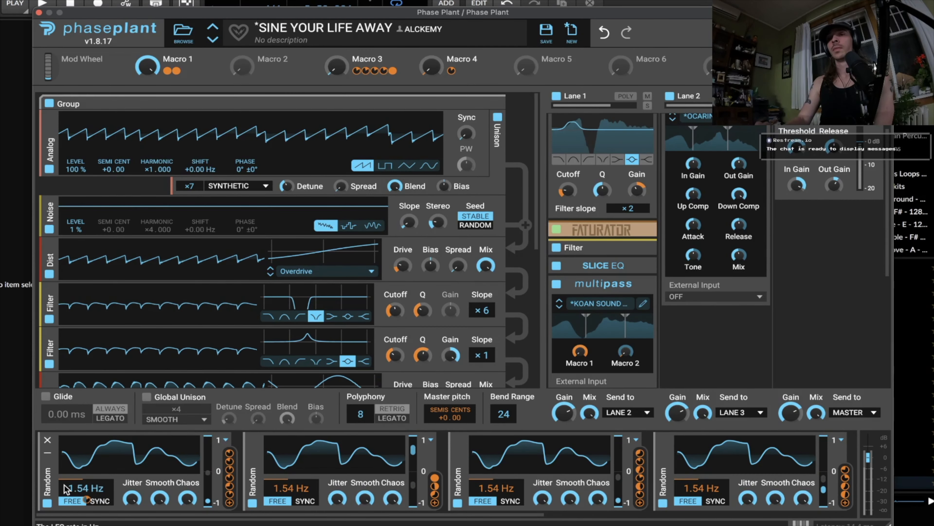
click(800, 523)
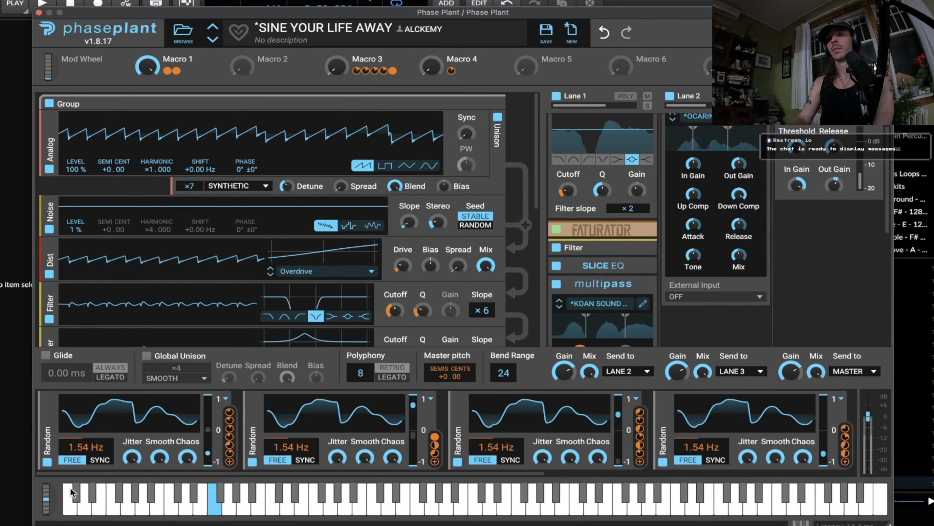
drag(45, 498, 42, 473)
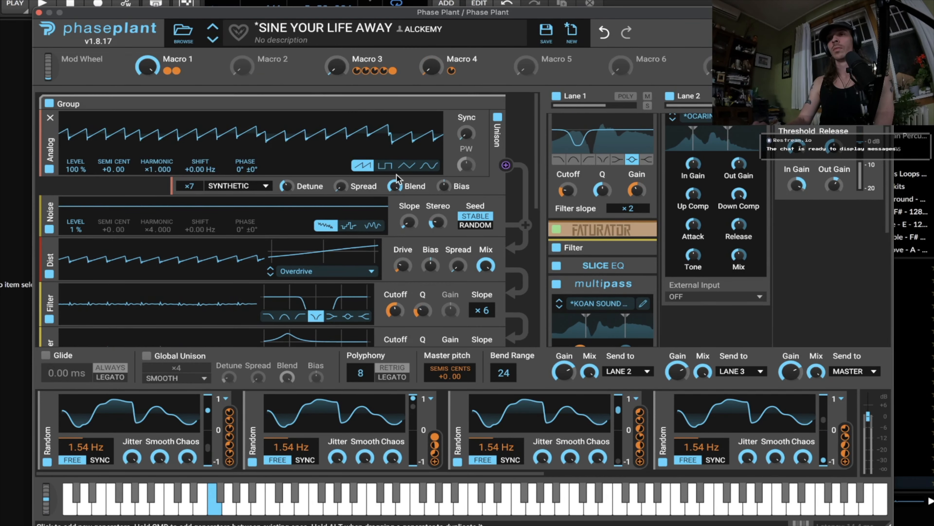
click(421, 167)
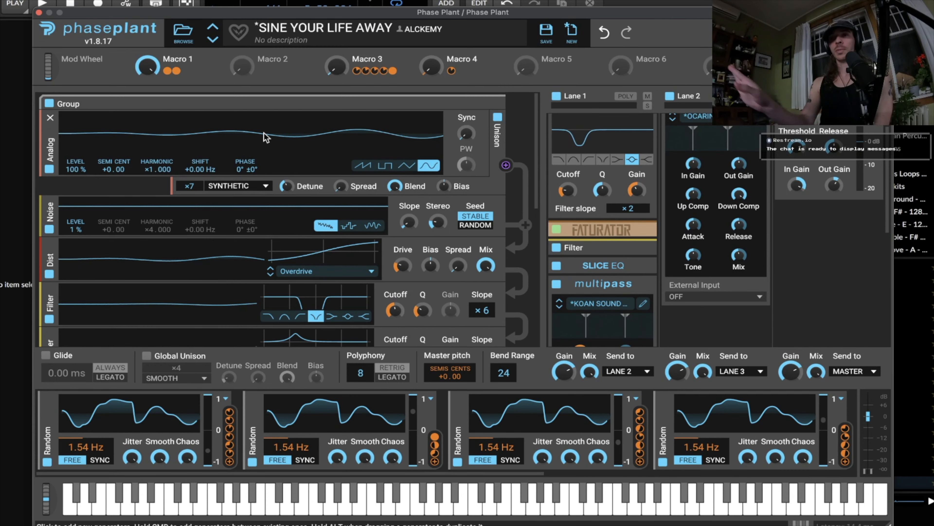